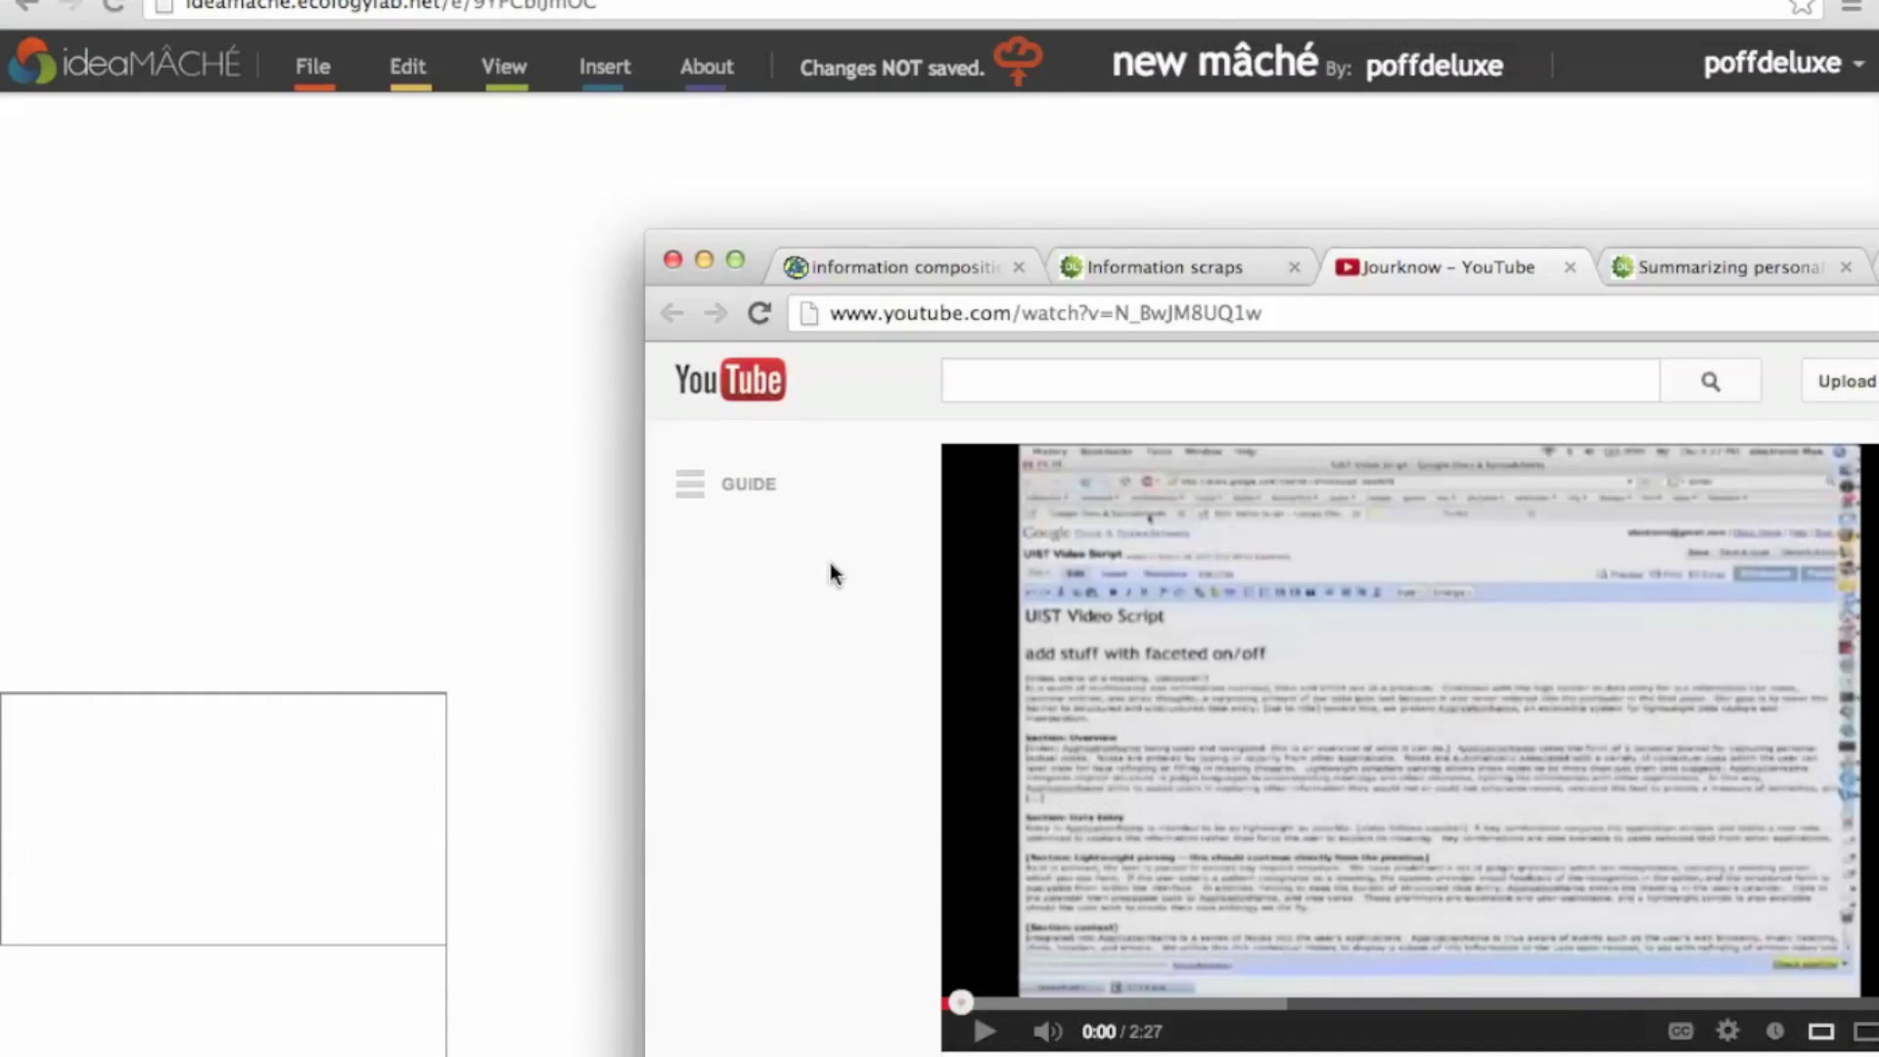
Step: Drag the Jourknow video page link onto the canvas as a clipping
drag(807, 309, 616, 343)
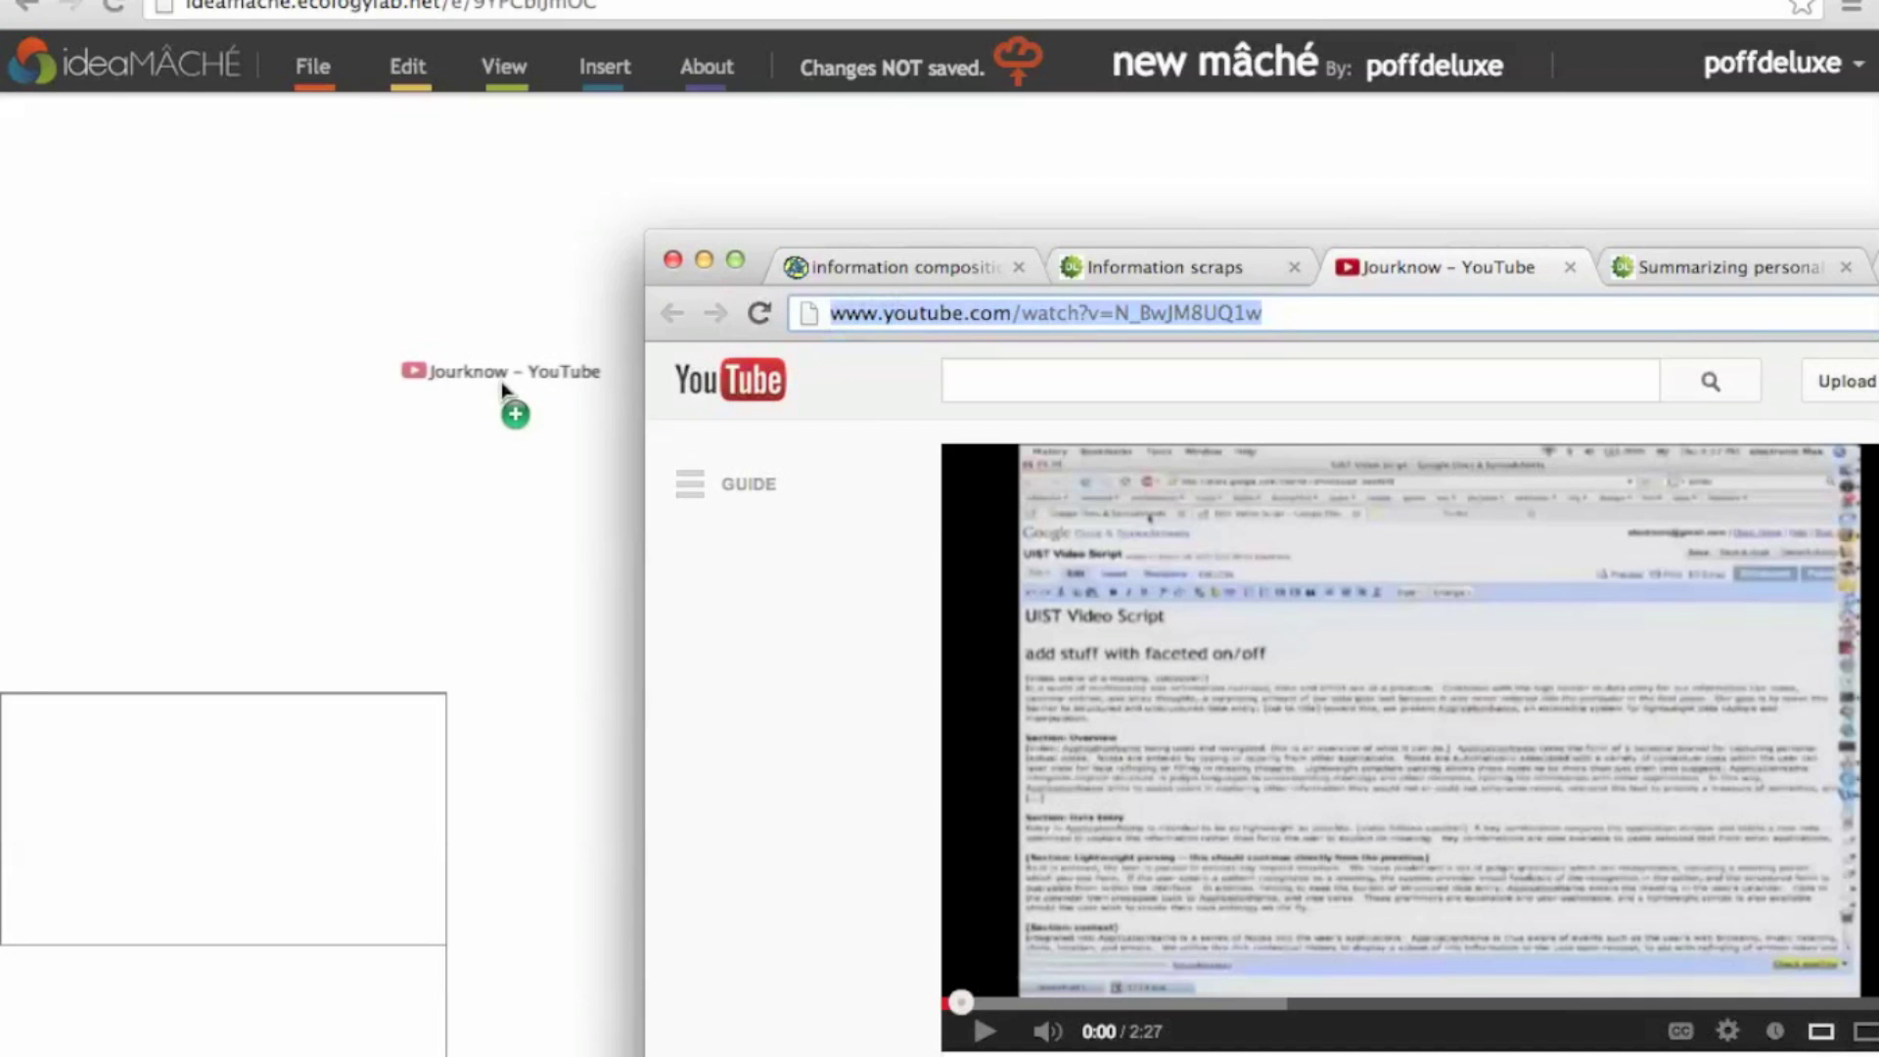
drag(502, 389, 504, 390)
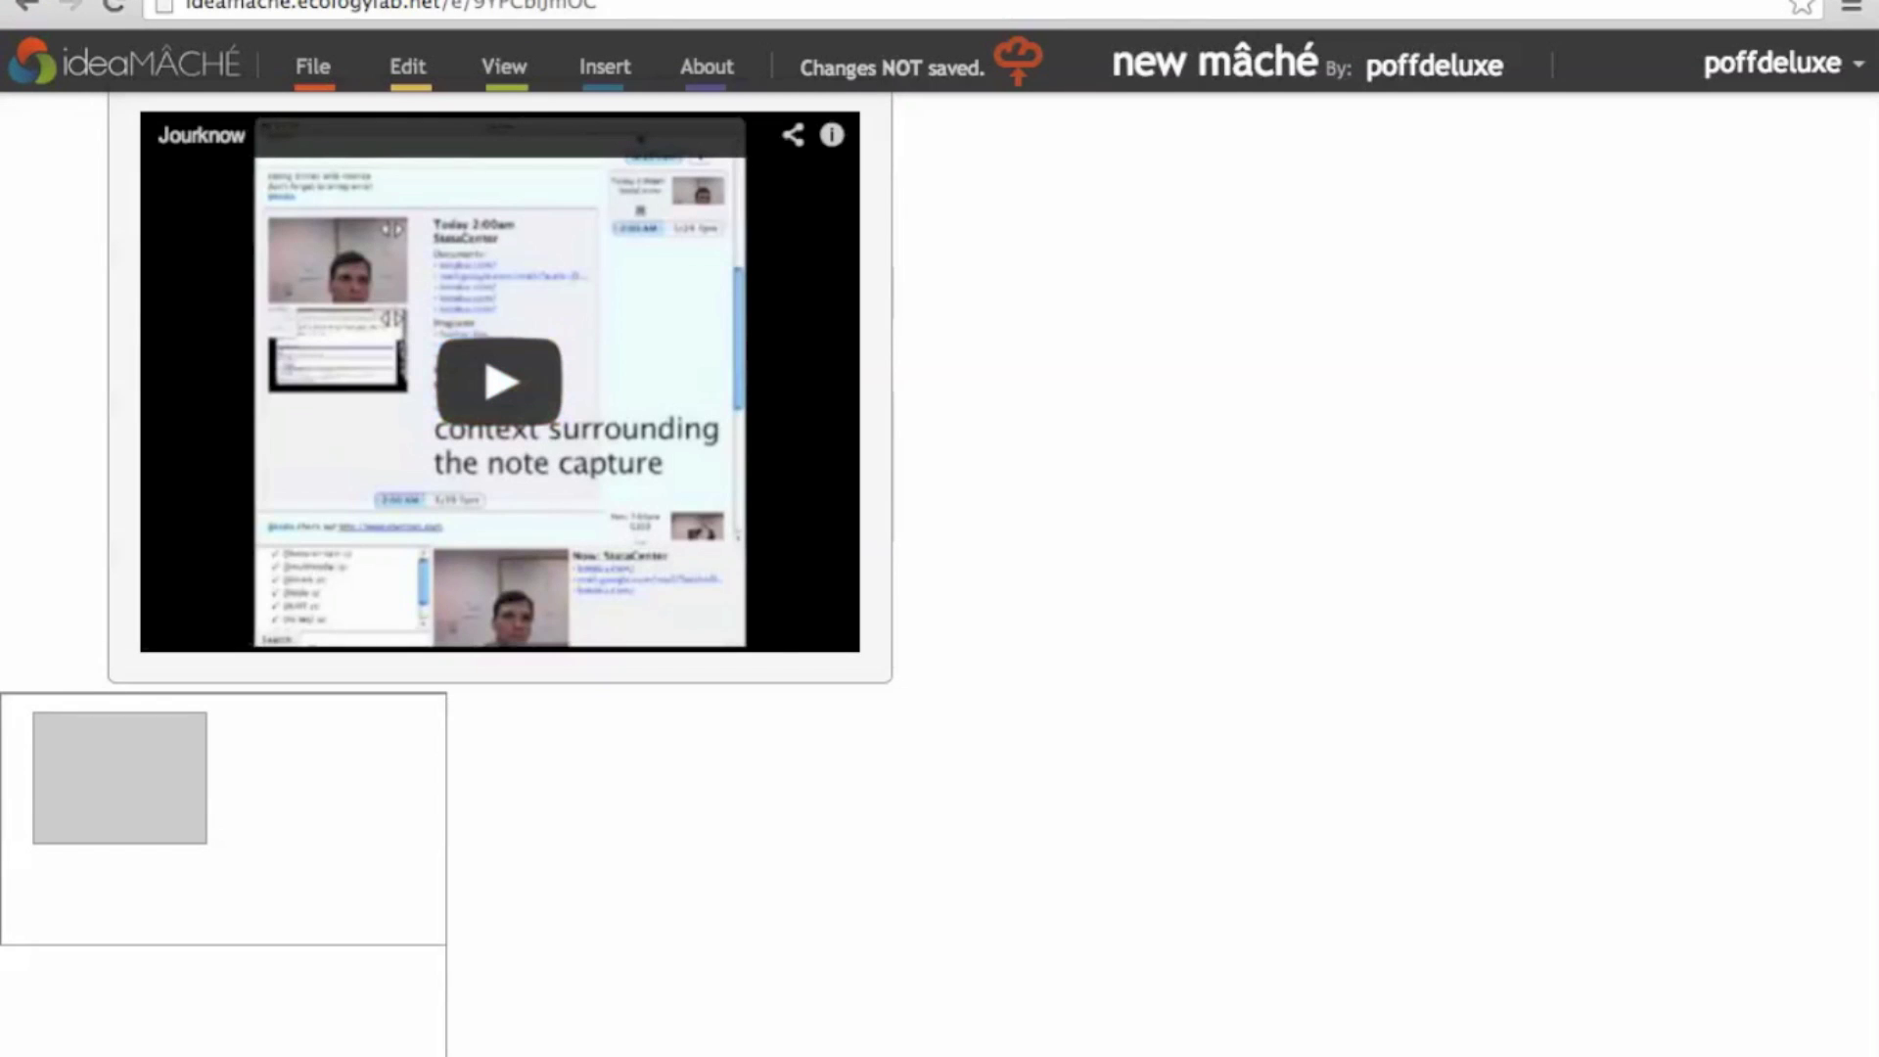
key(super+Tab)
Step: Load the infoscraps.png handwritten-notes collage and drag it onto the canvas
click(1189, 270)
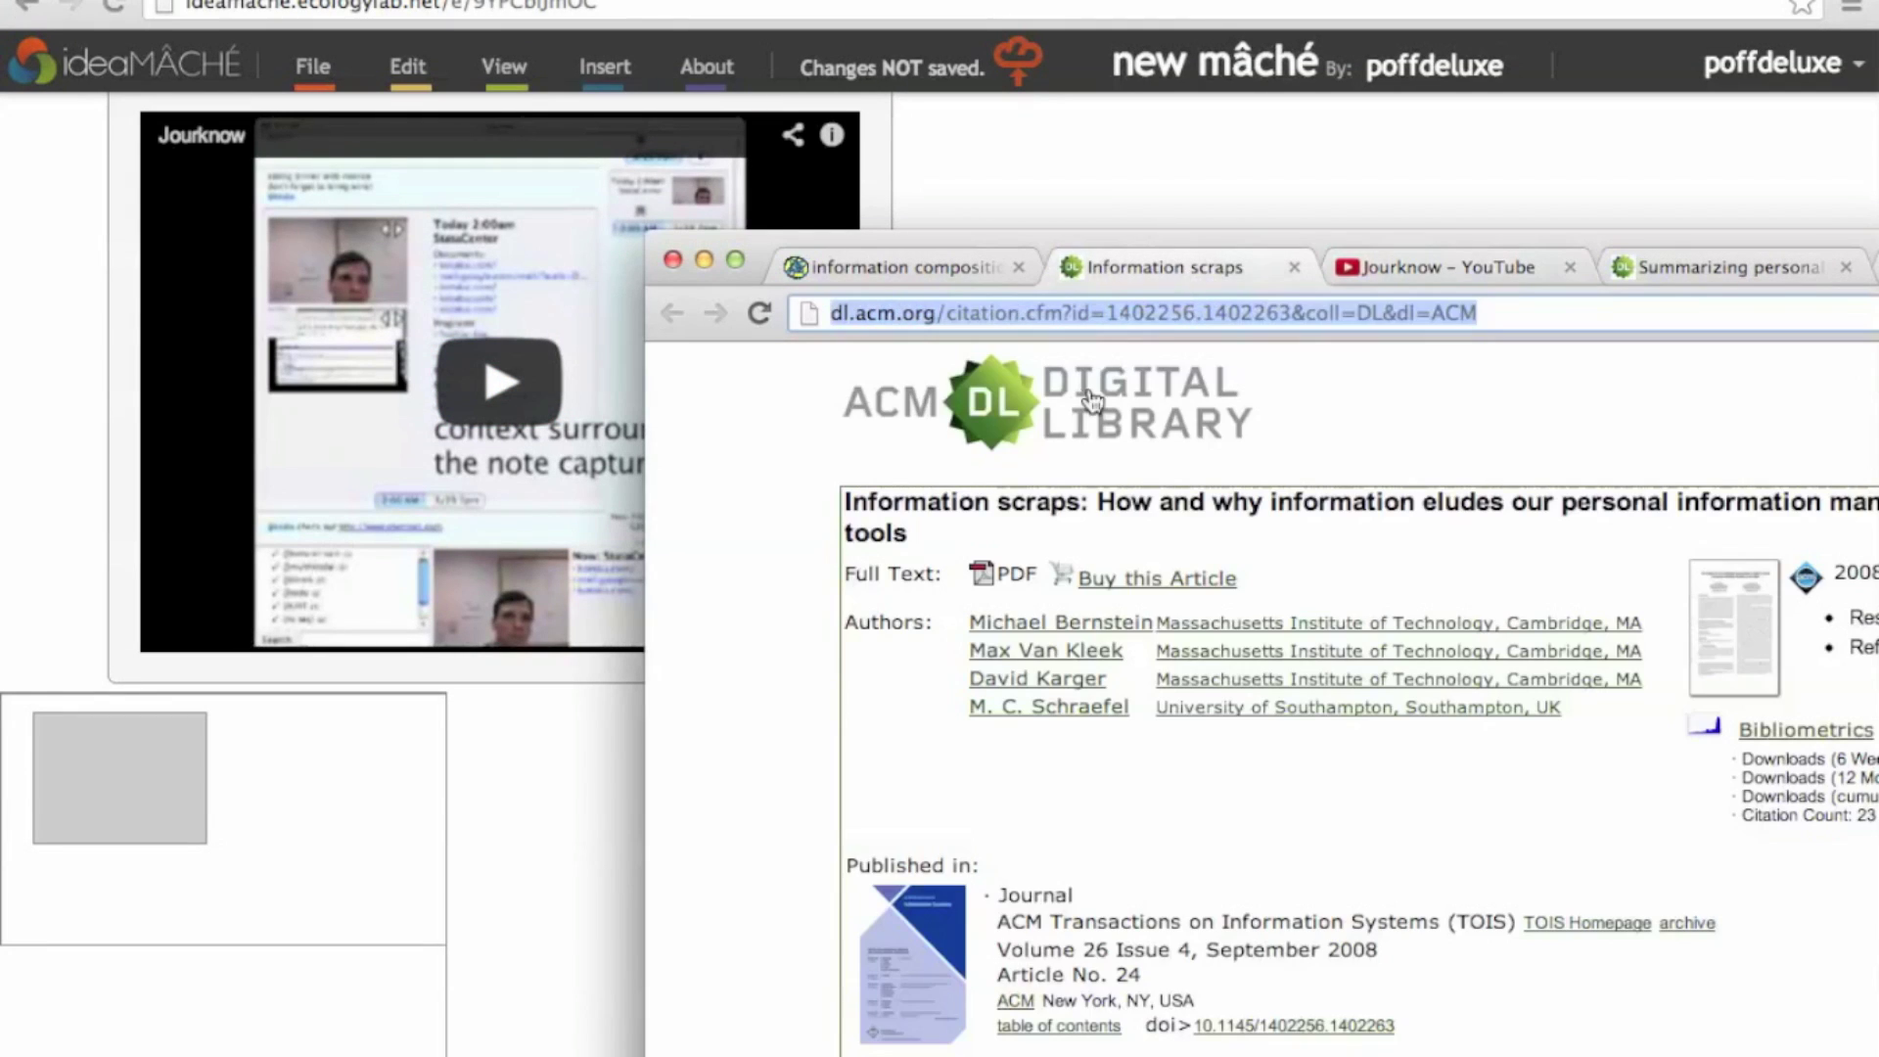
scroll(1057, 705, down, 3)
scroll(1086, 690, up, 3)
text(projects.csail.mit.edu/jourknow/imgs/infoscraps.png)
key(Return)
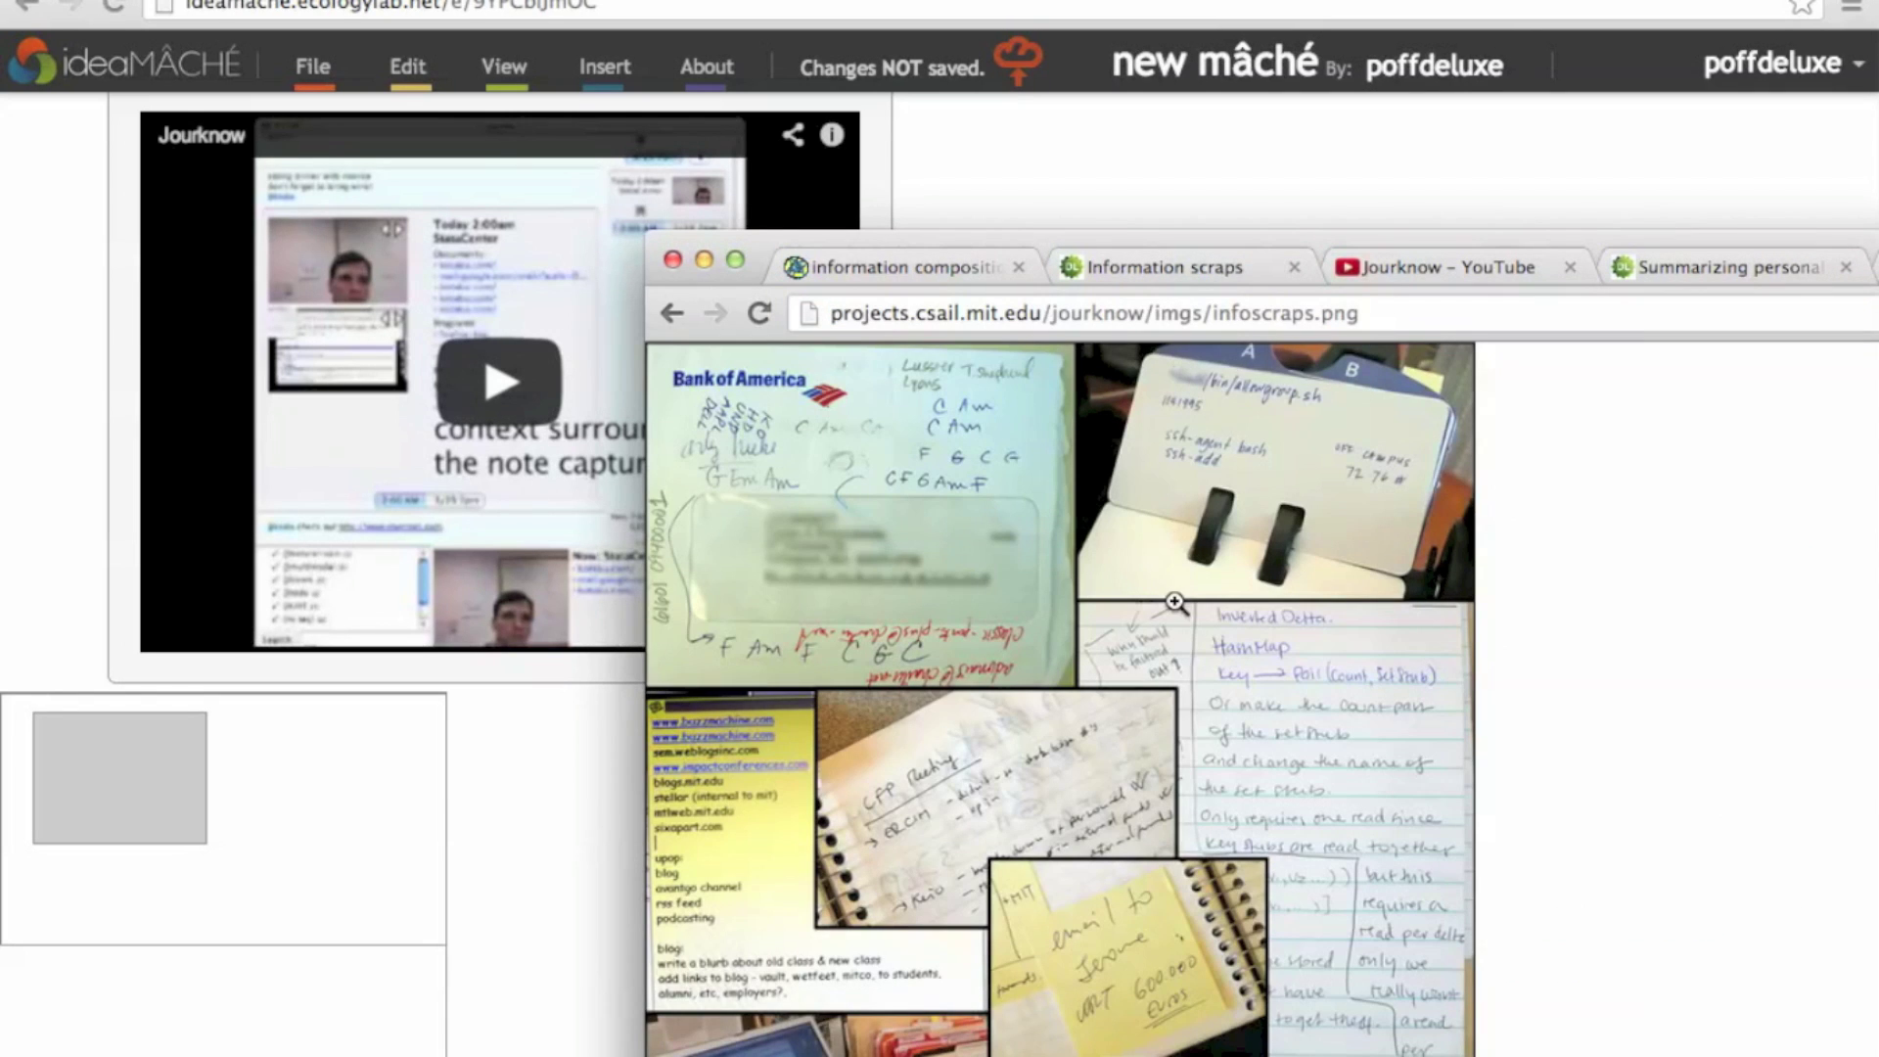
drag(1174, 602, 161, 832)
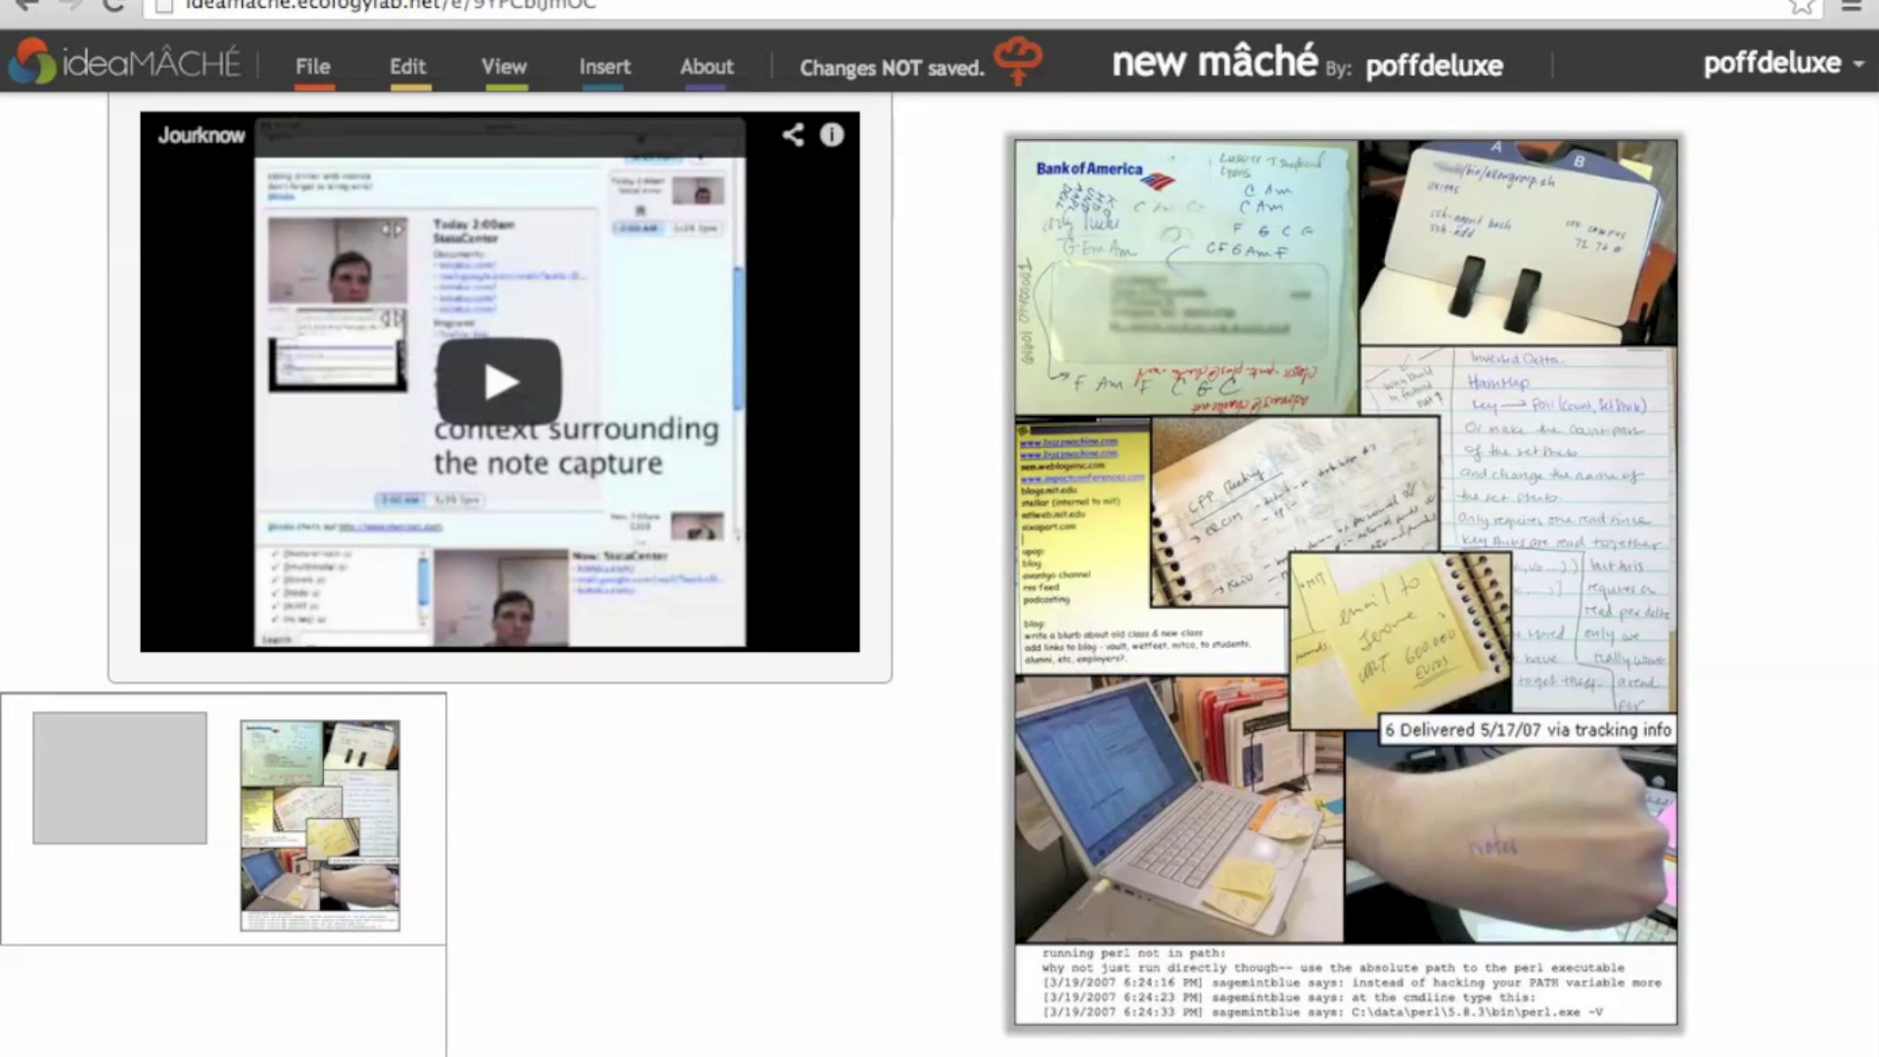
Step: Link the collage to its ACM Digital Library paper page as its source
key(super+Tab)
click(1184, 282)
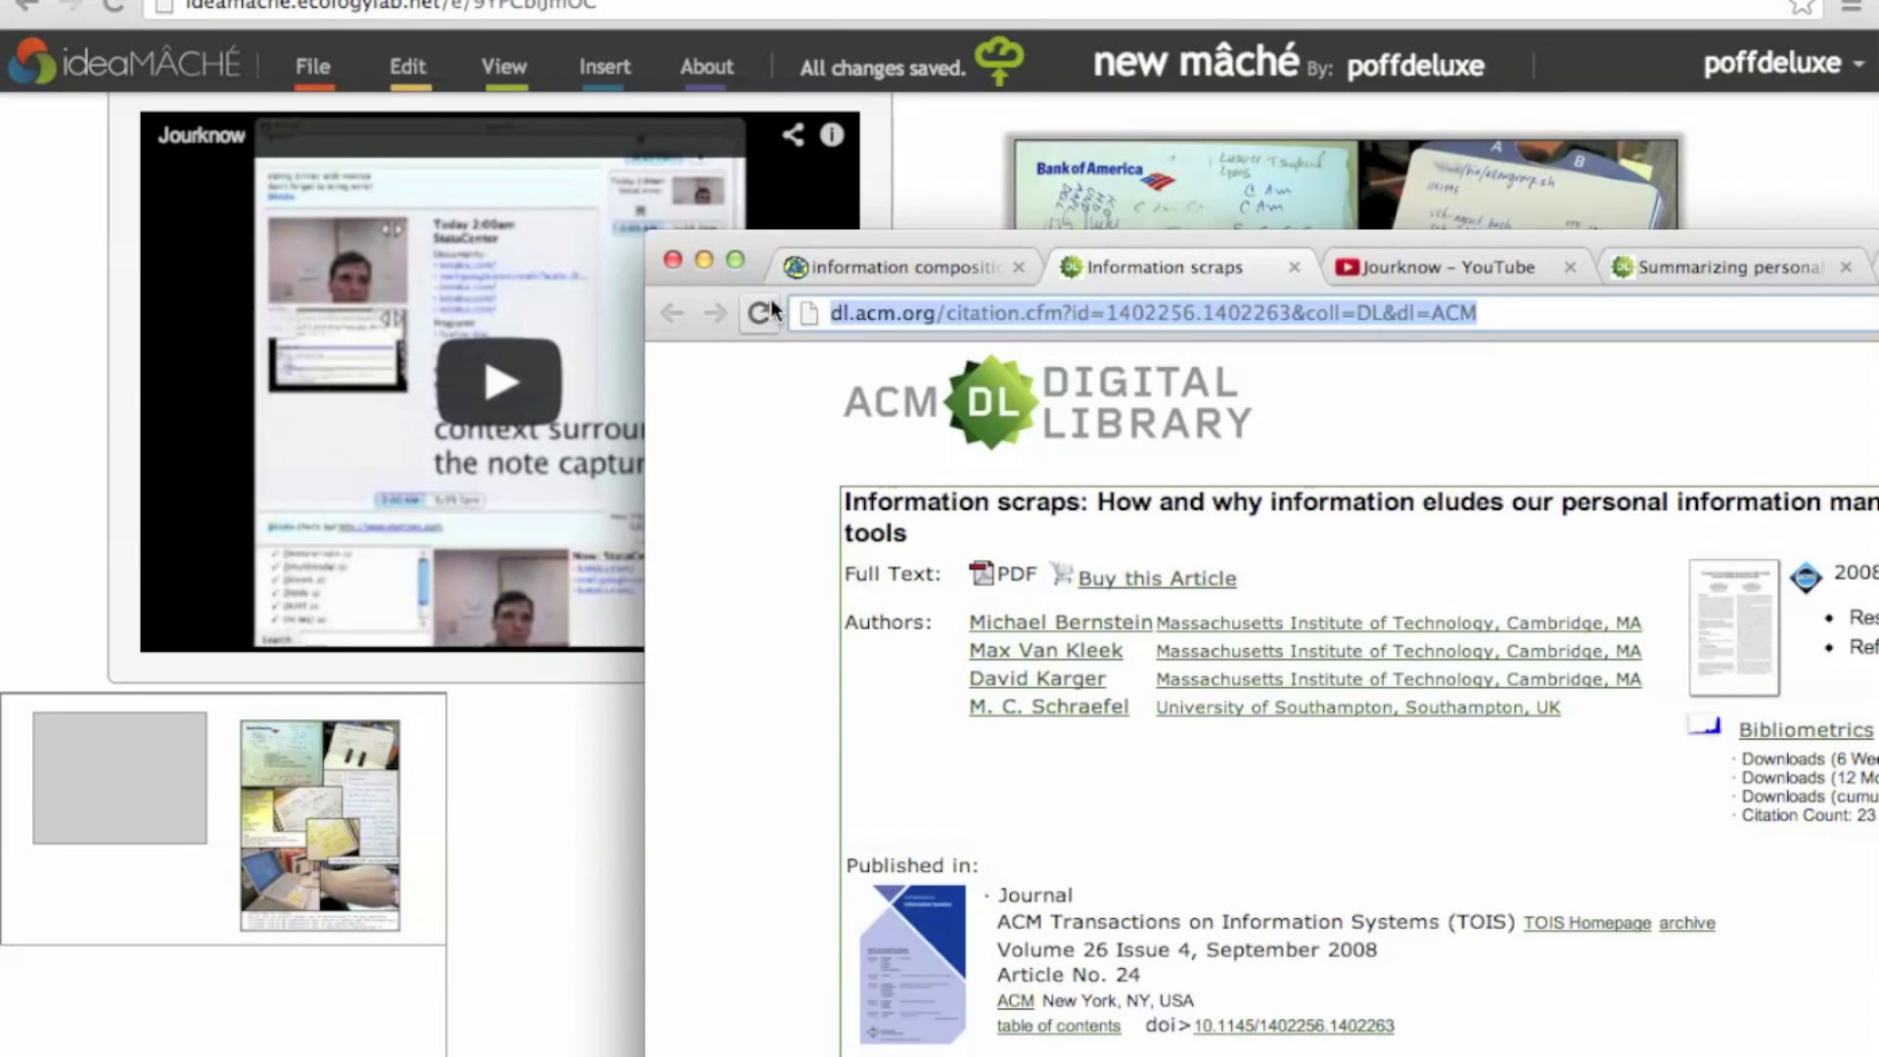
drag(803, 314, 1228, 178)
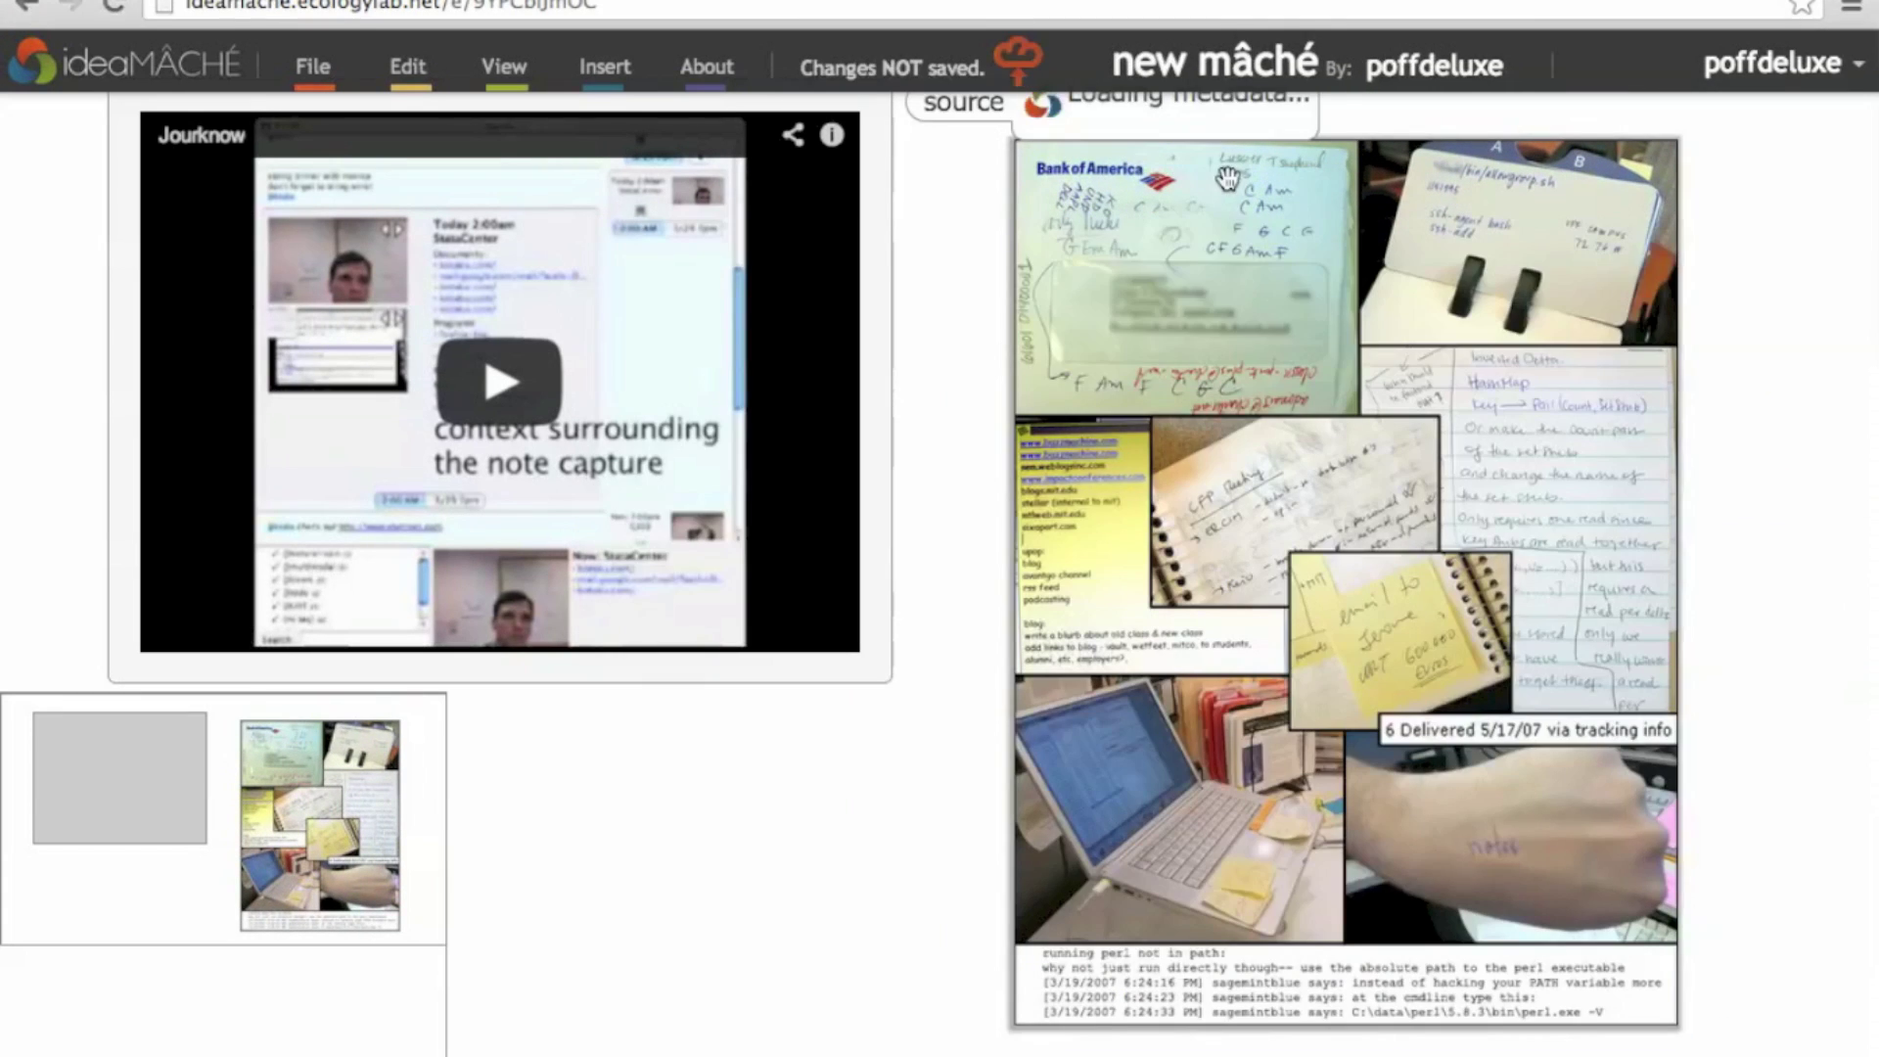
Step: Add the Buzz collage thumbnail from the publications page to the canvas
key(super+Tab)
click(908, 274)
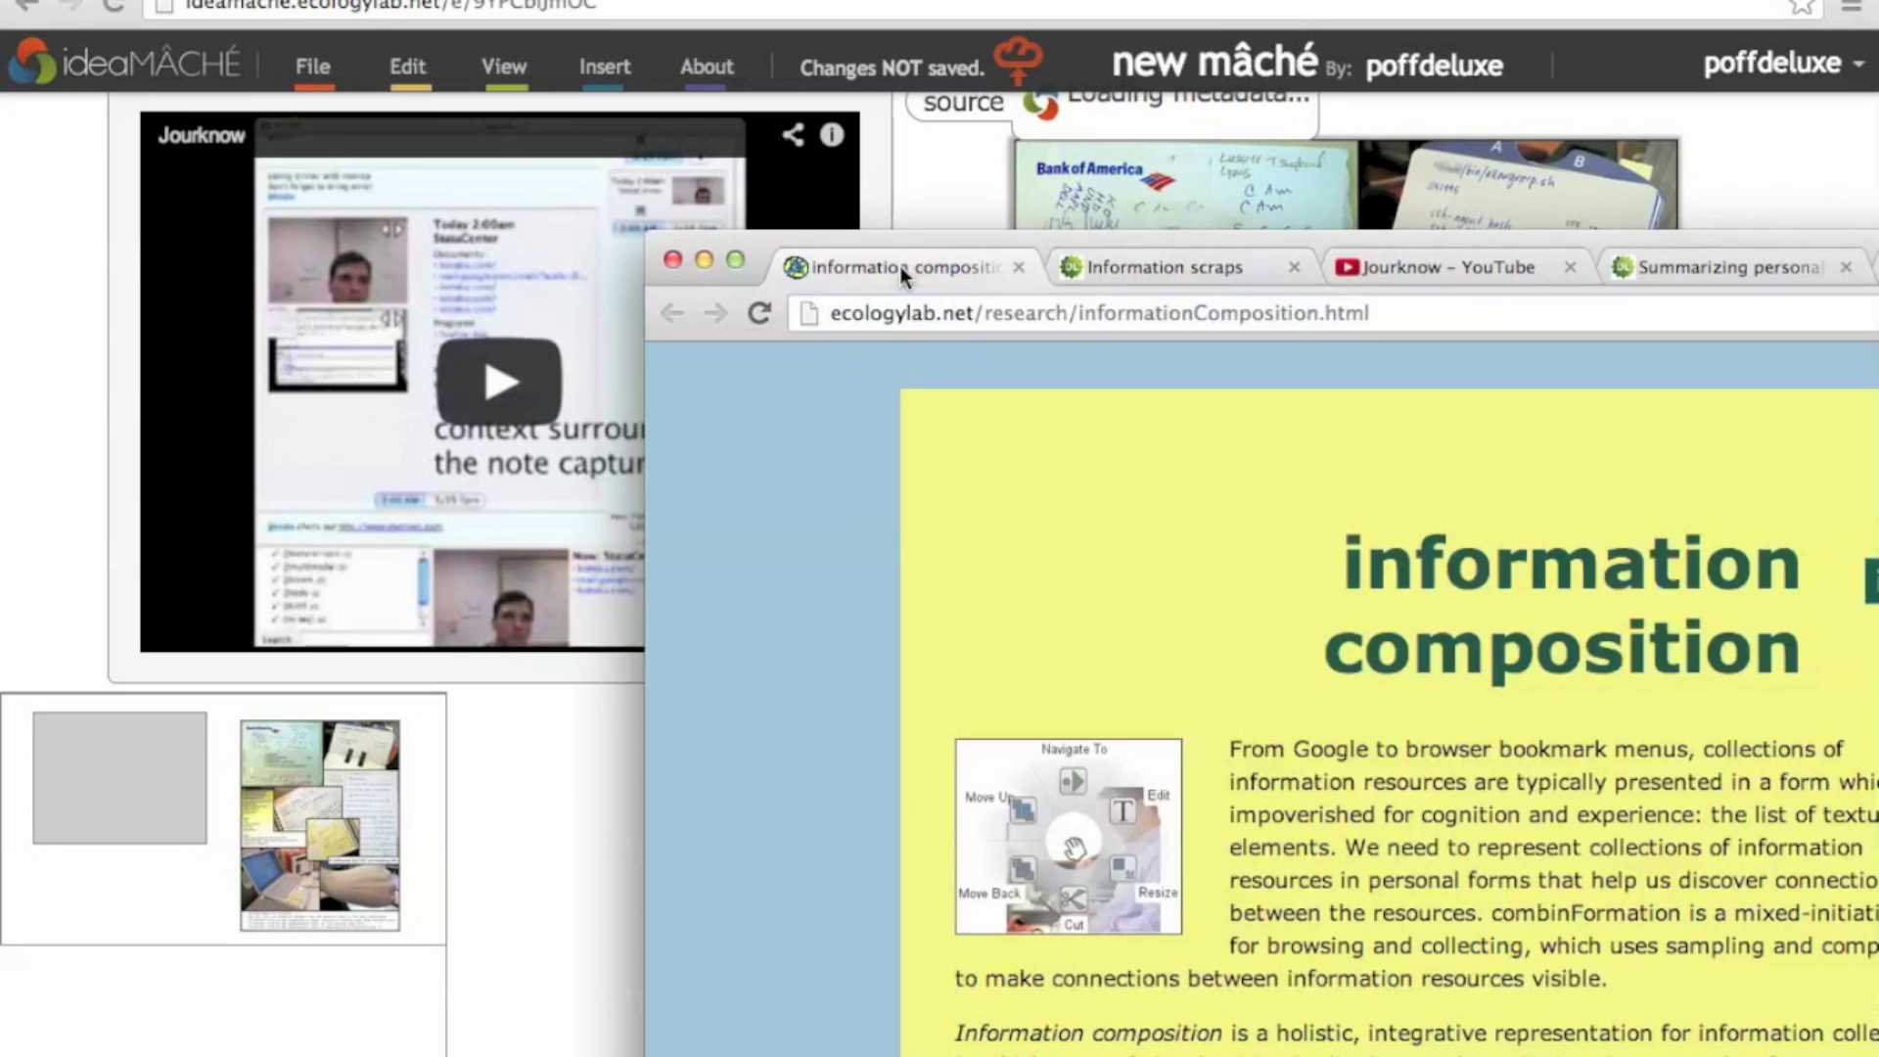
scroll(1020, 657, down, 10)
scroll(1033, 693, down, 6)
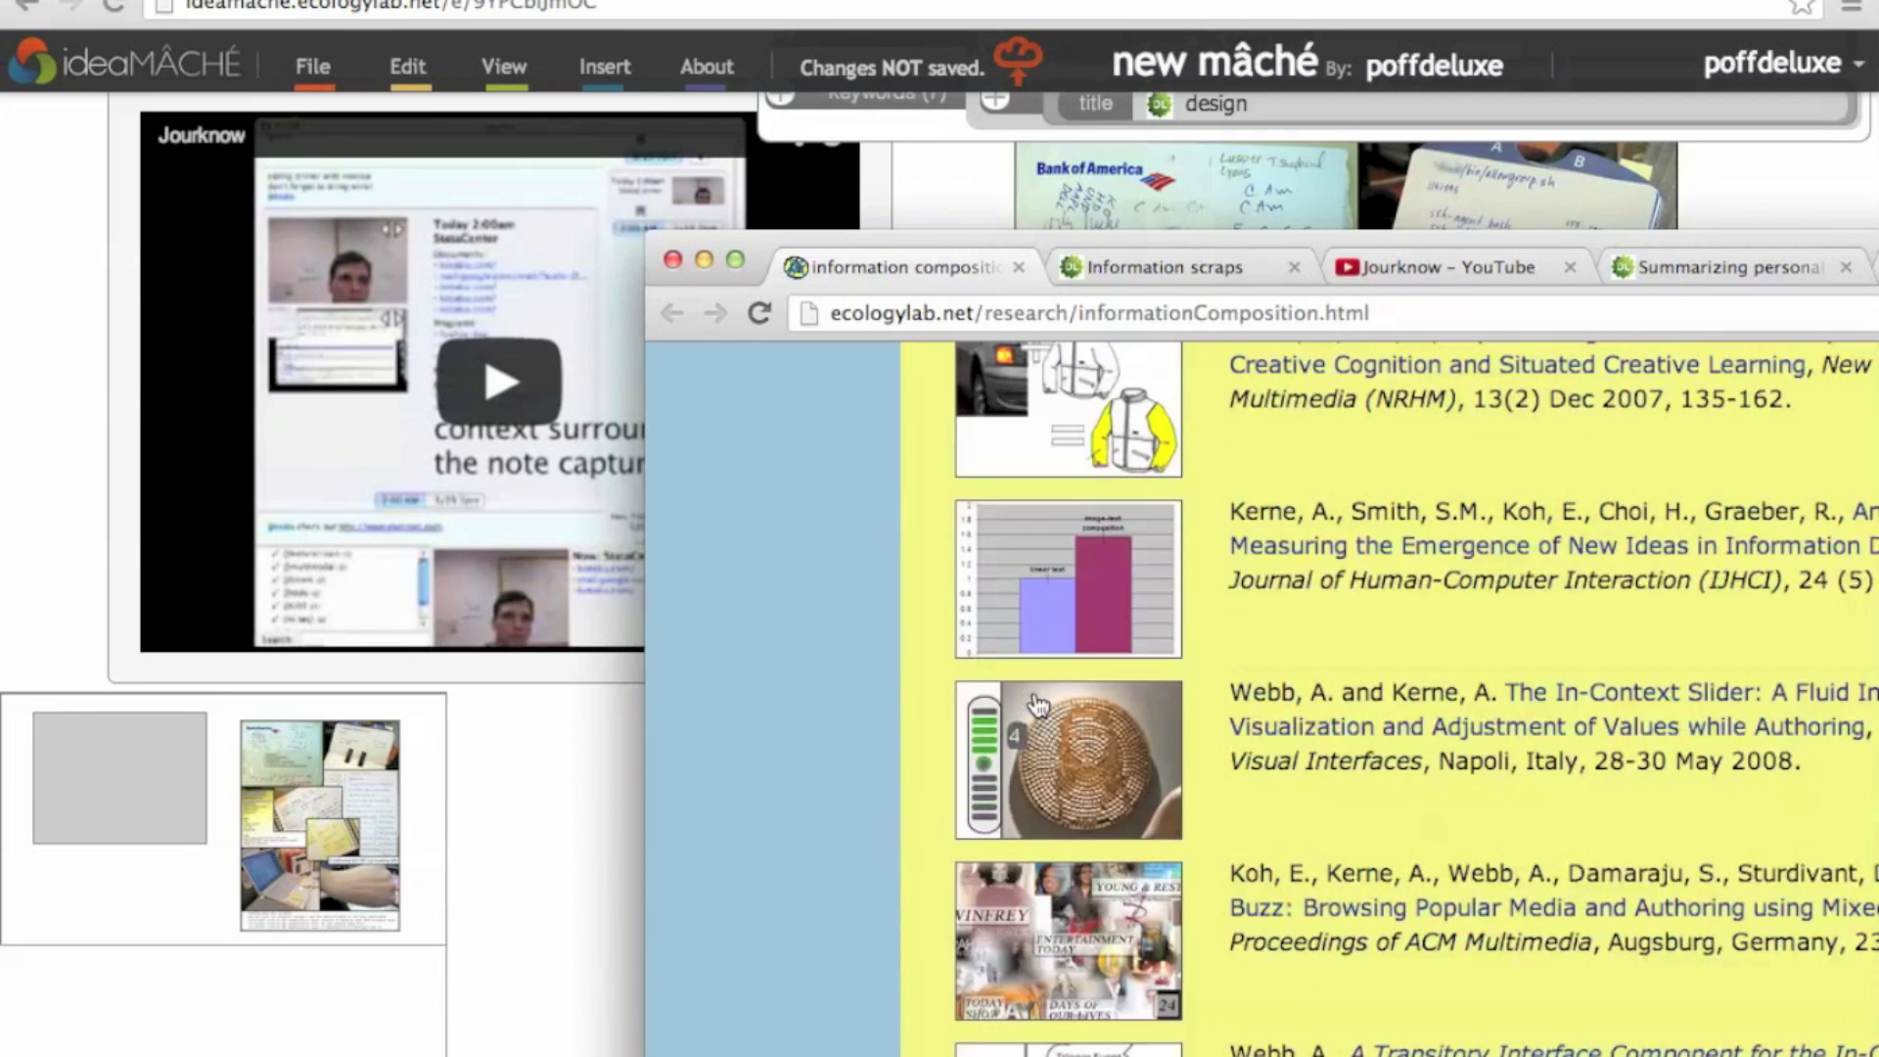
drag(1116, 990, 587, 861)
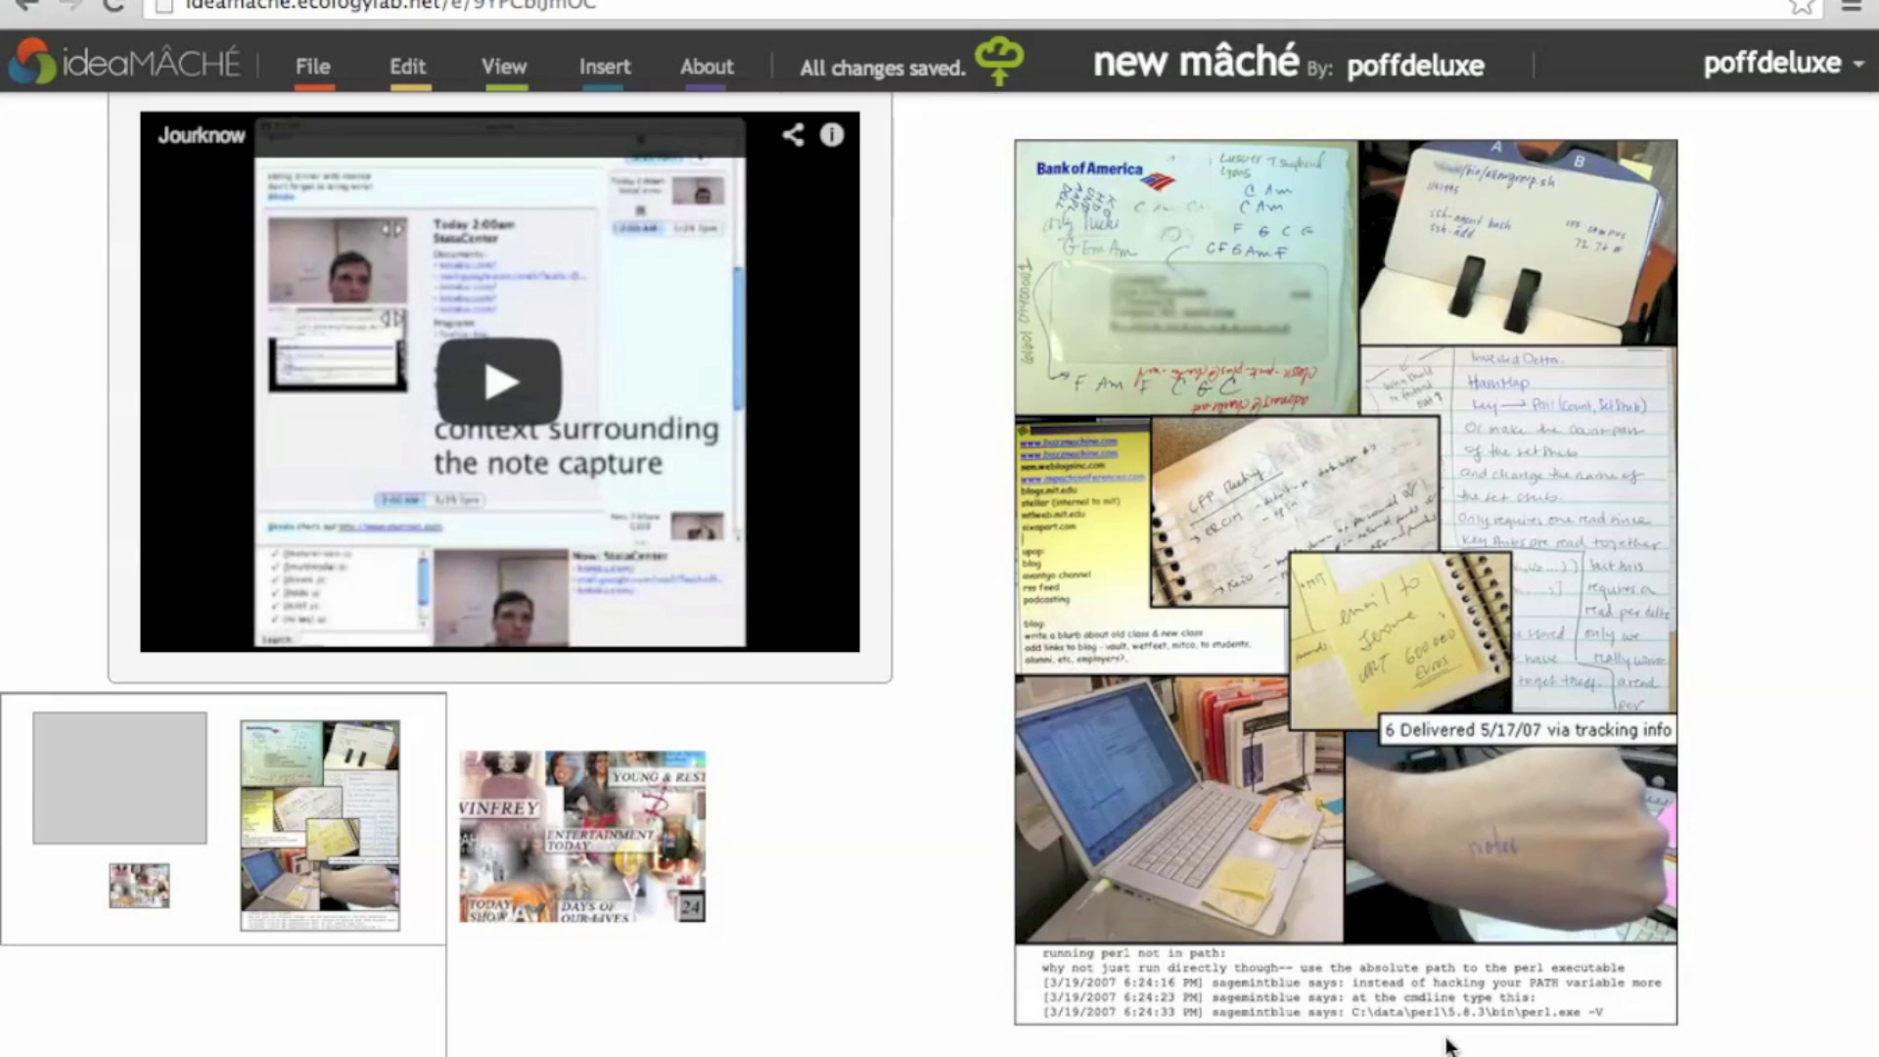
Step: Add the Pinterest logo from Wikipedia, then move the Jourknow video up and right
key(super+Tab)
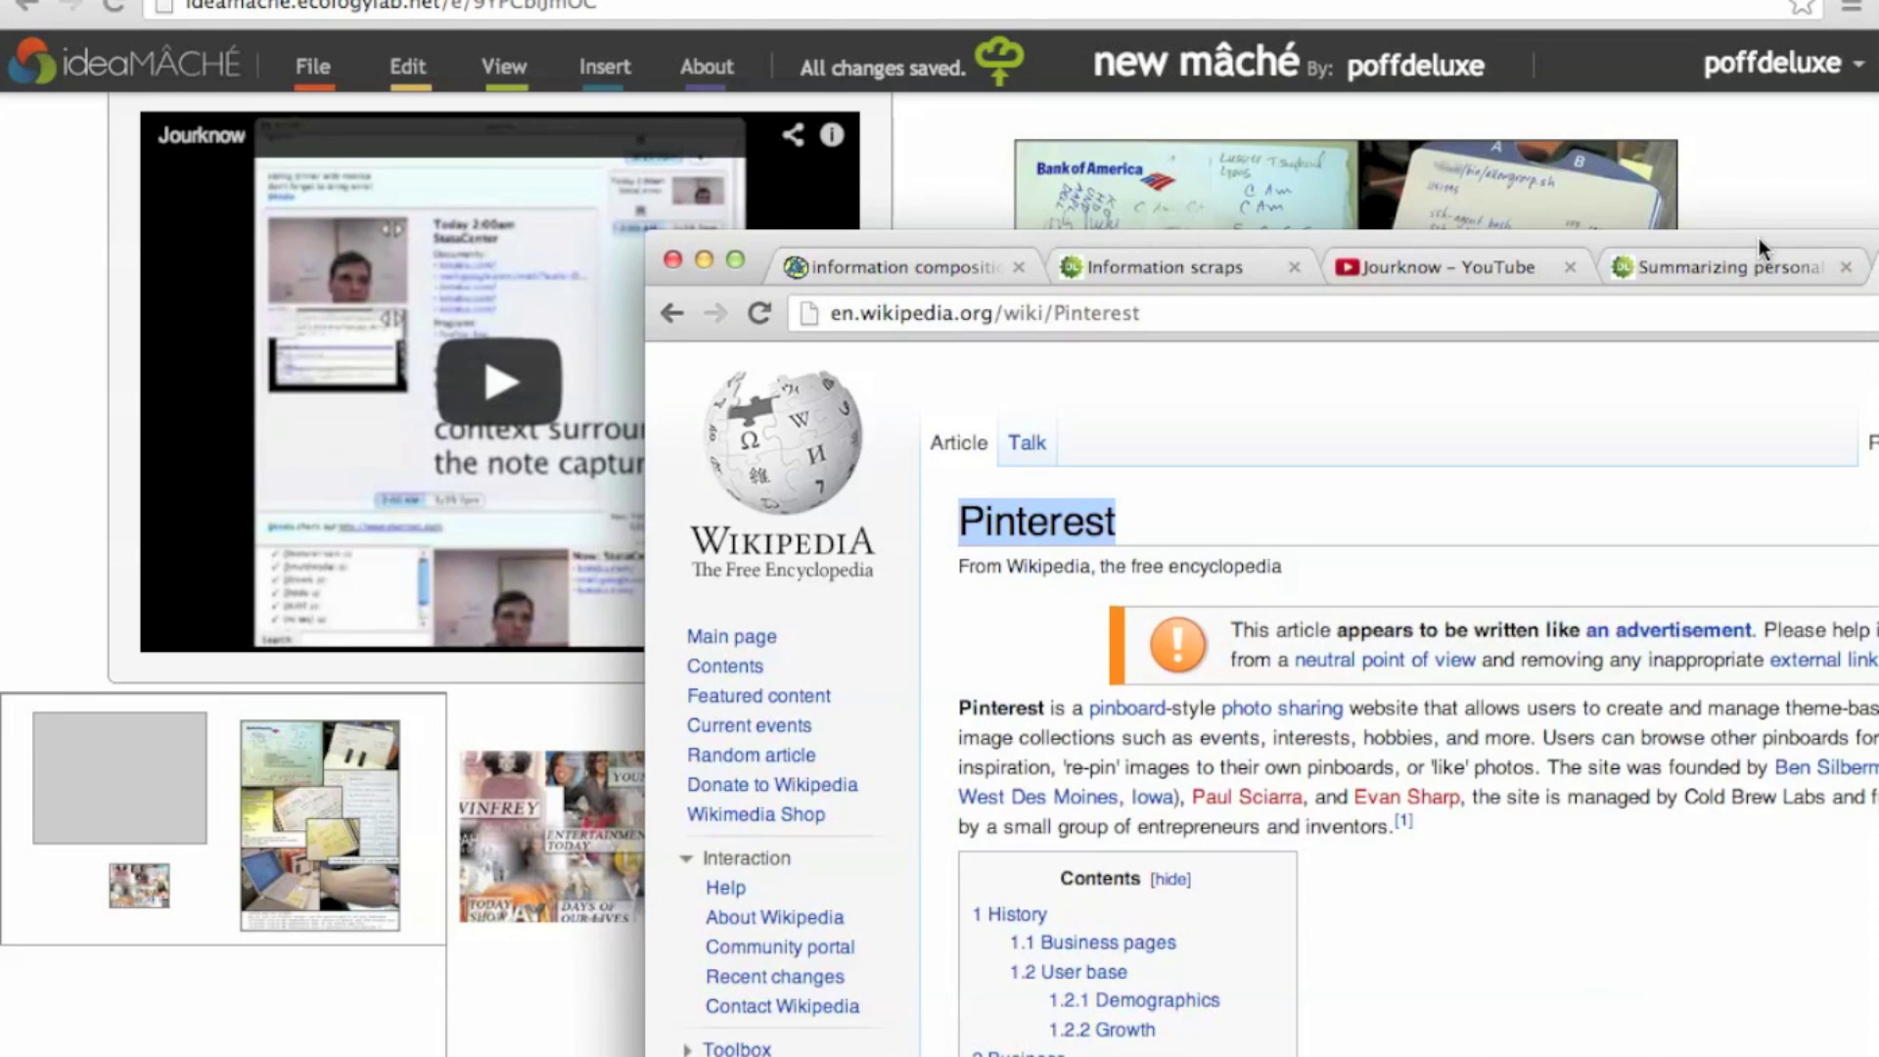
drag(1759, 239, 281, 392)
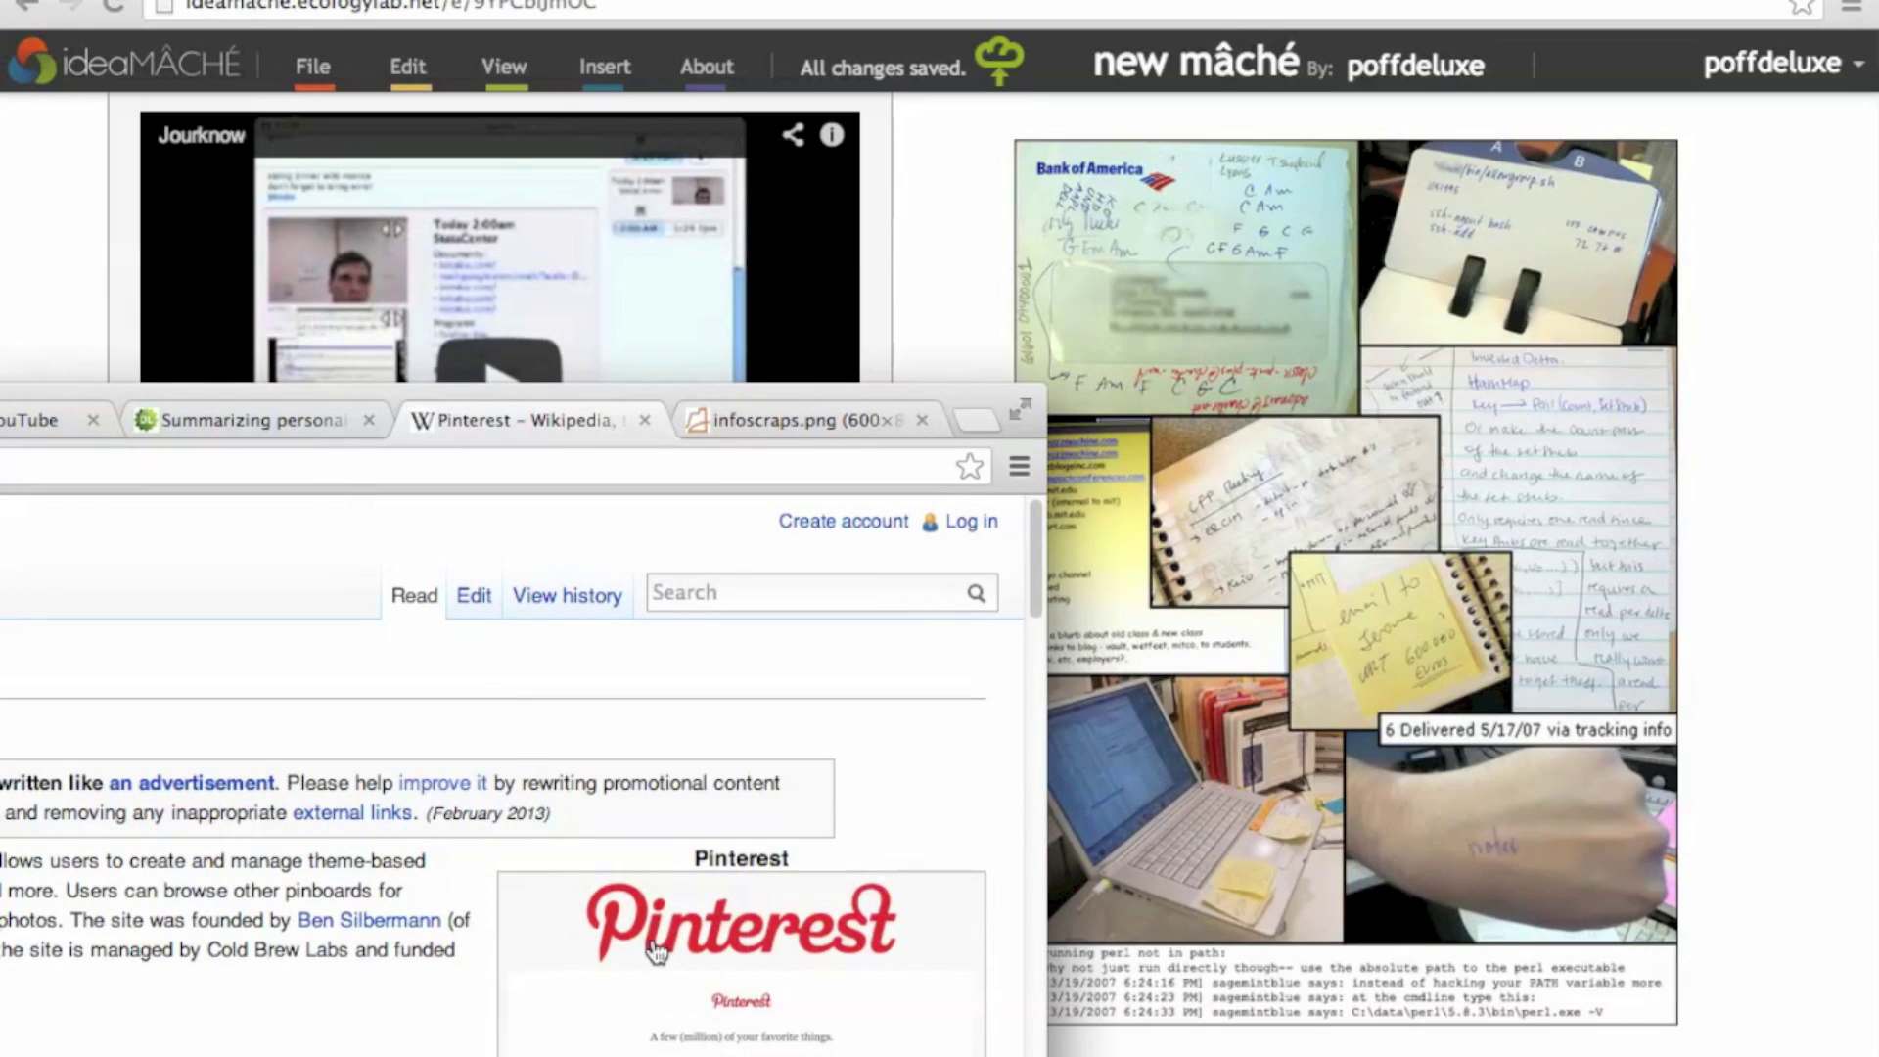
drag(746, 895, 898, 1020)
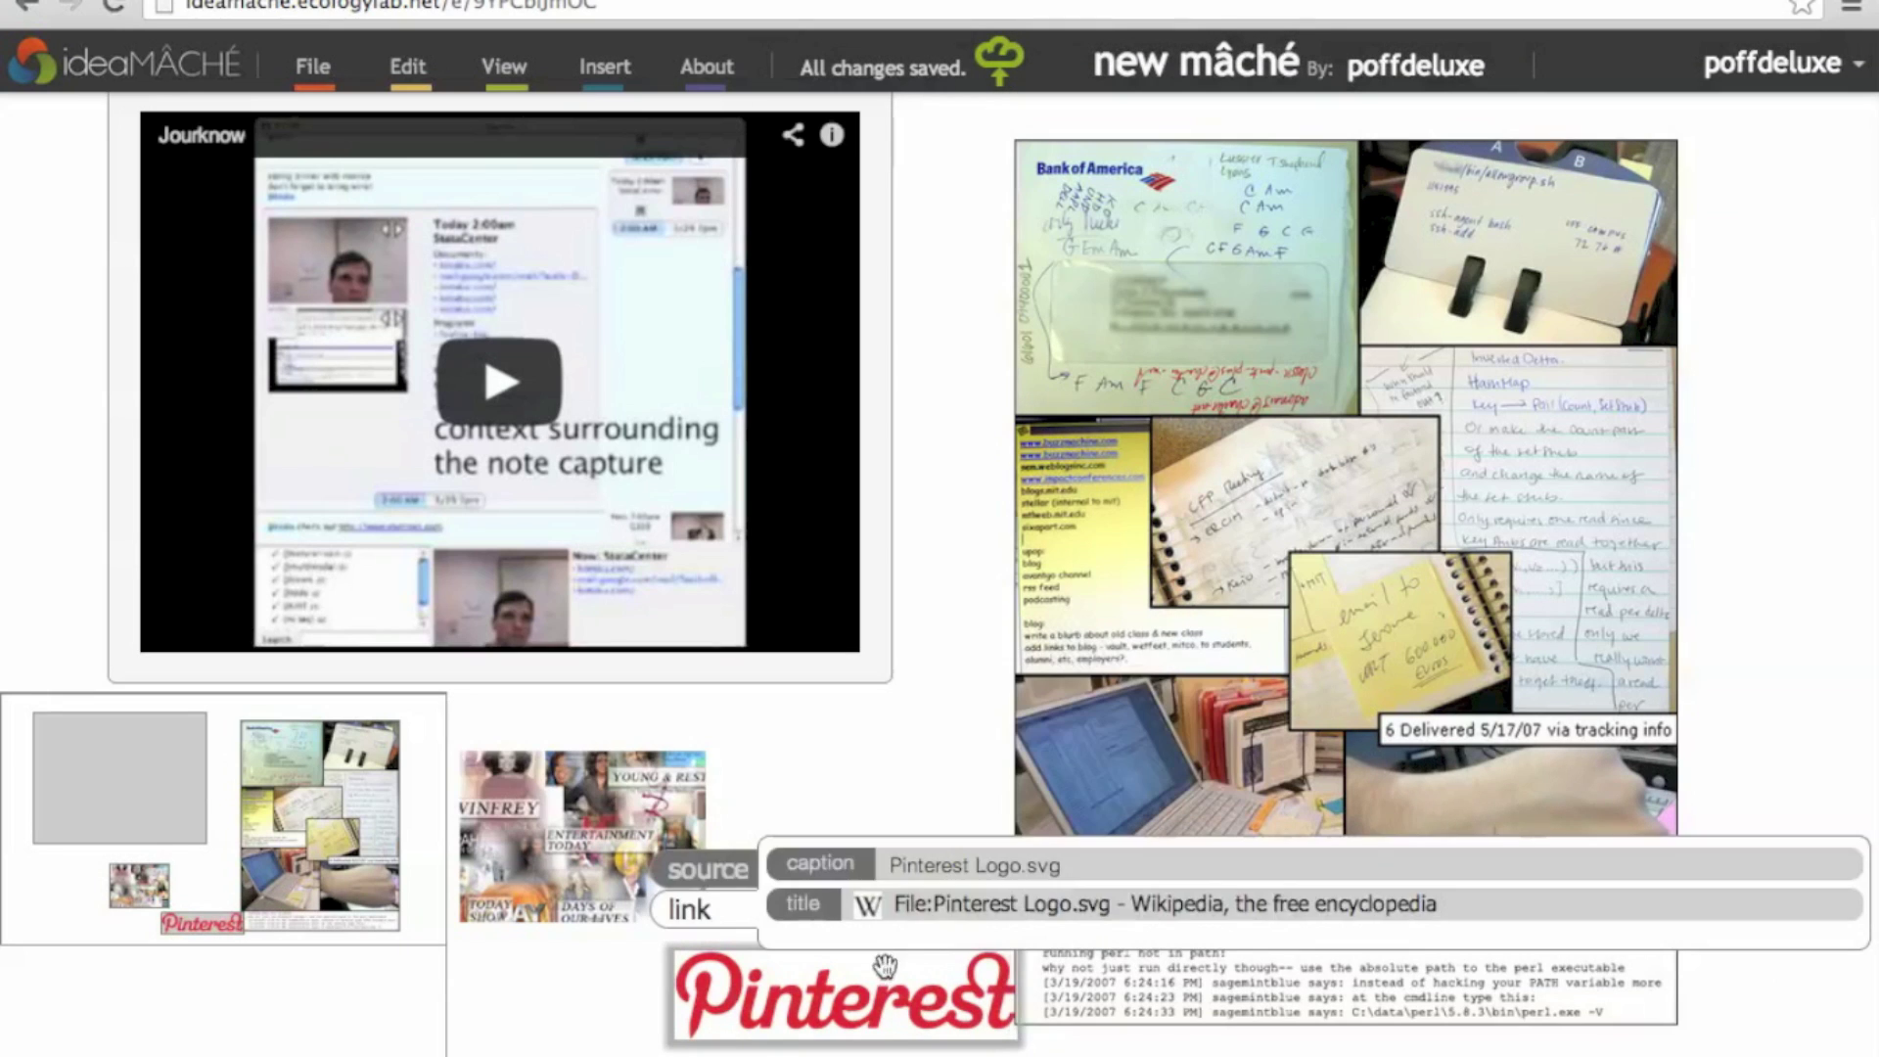
drag(943, 791, 1350, 898)
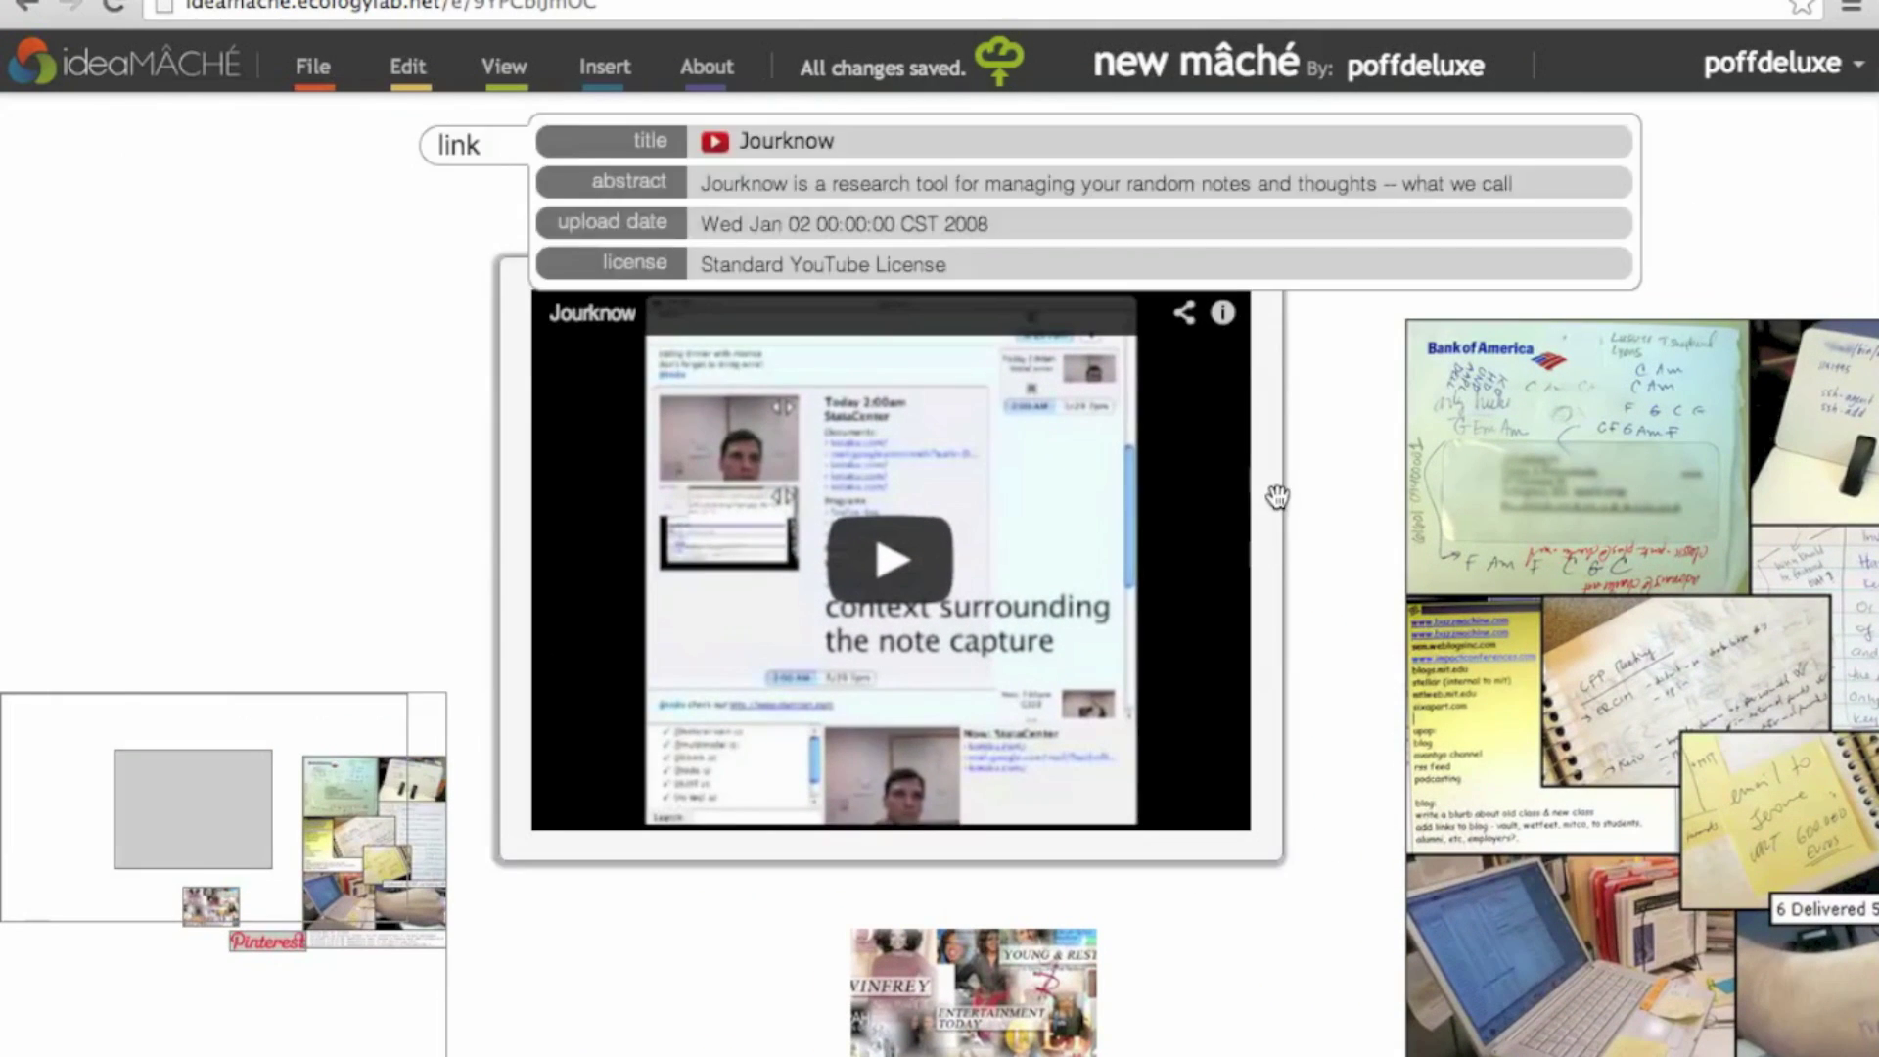
drag(1275, 495, 1640, 406)
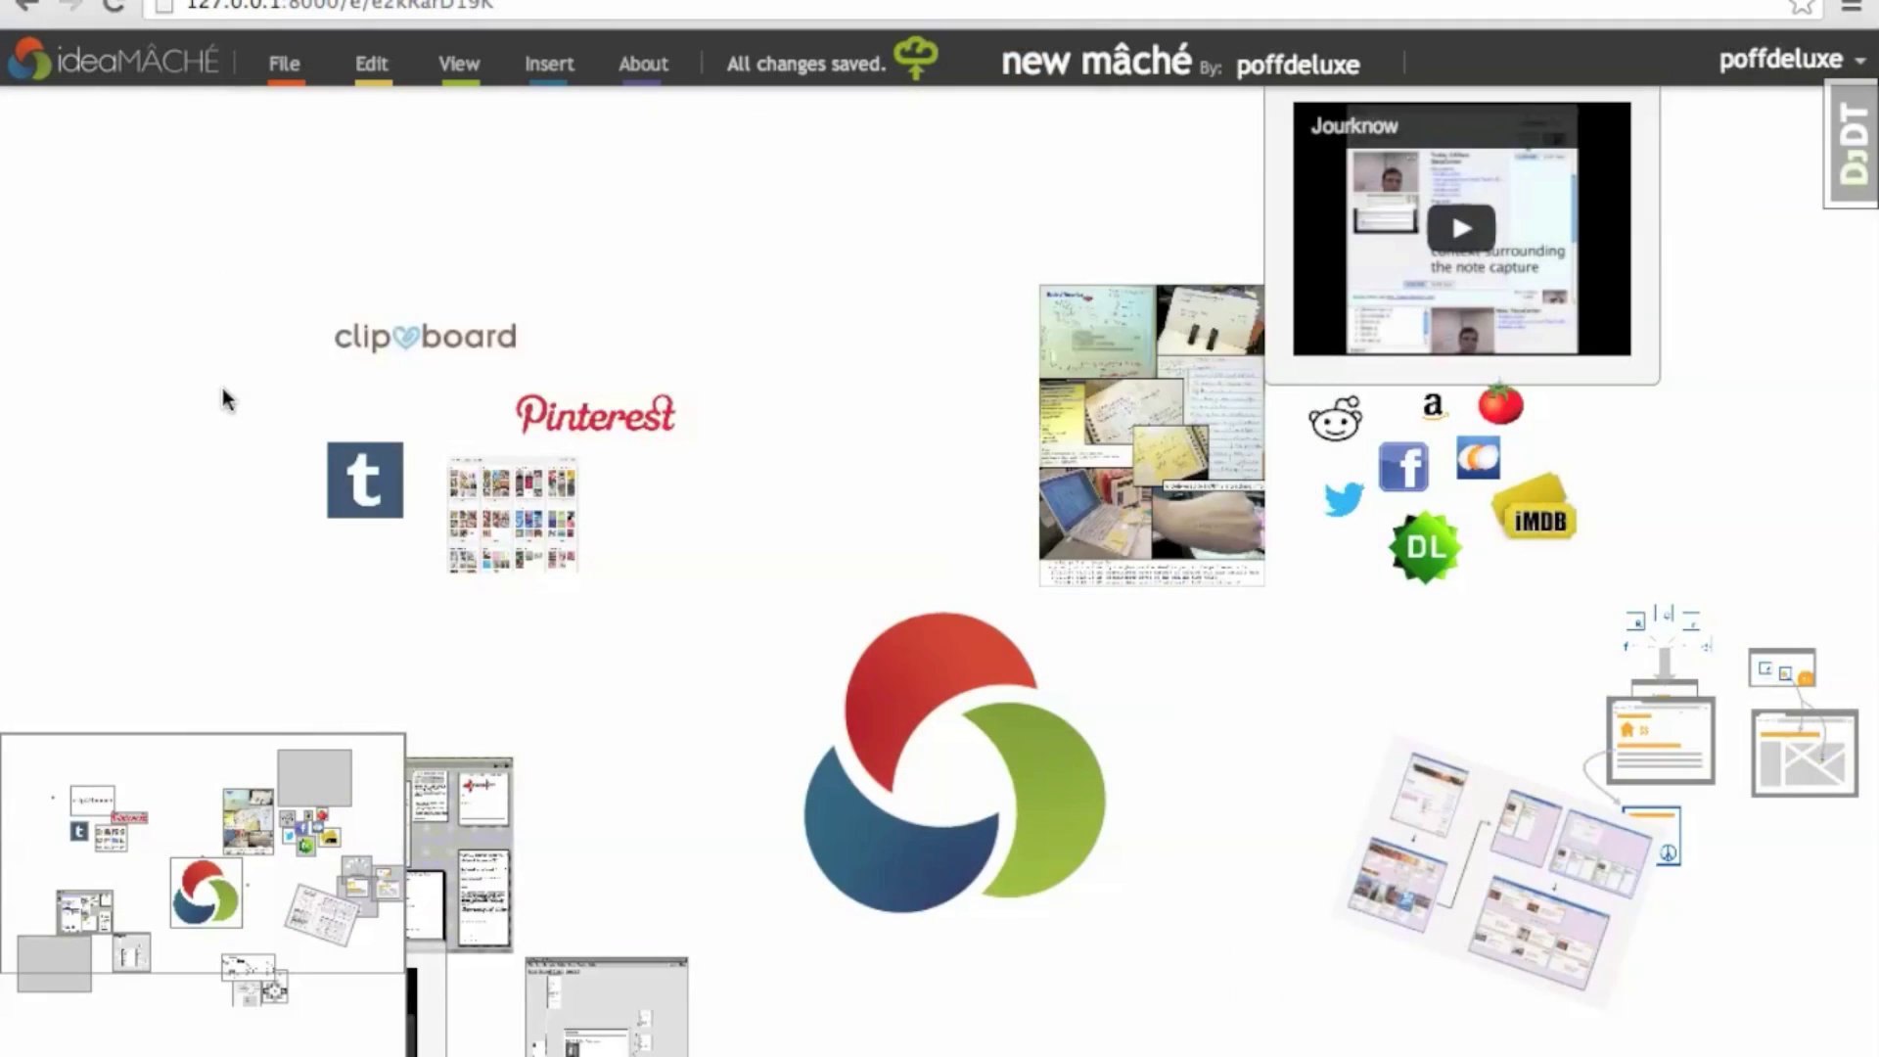
Step: Zoom in and out around the canvas to reach the paper screenshot clipping
scroll(222, 388, up, 4)
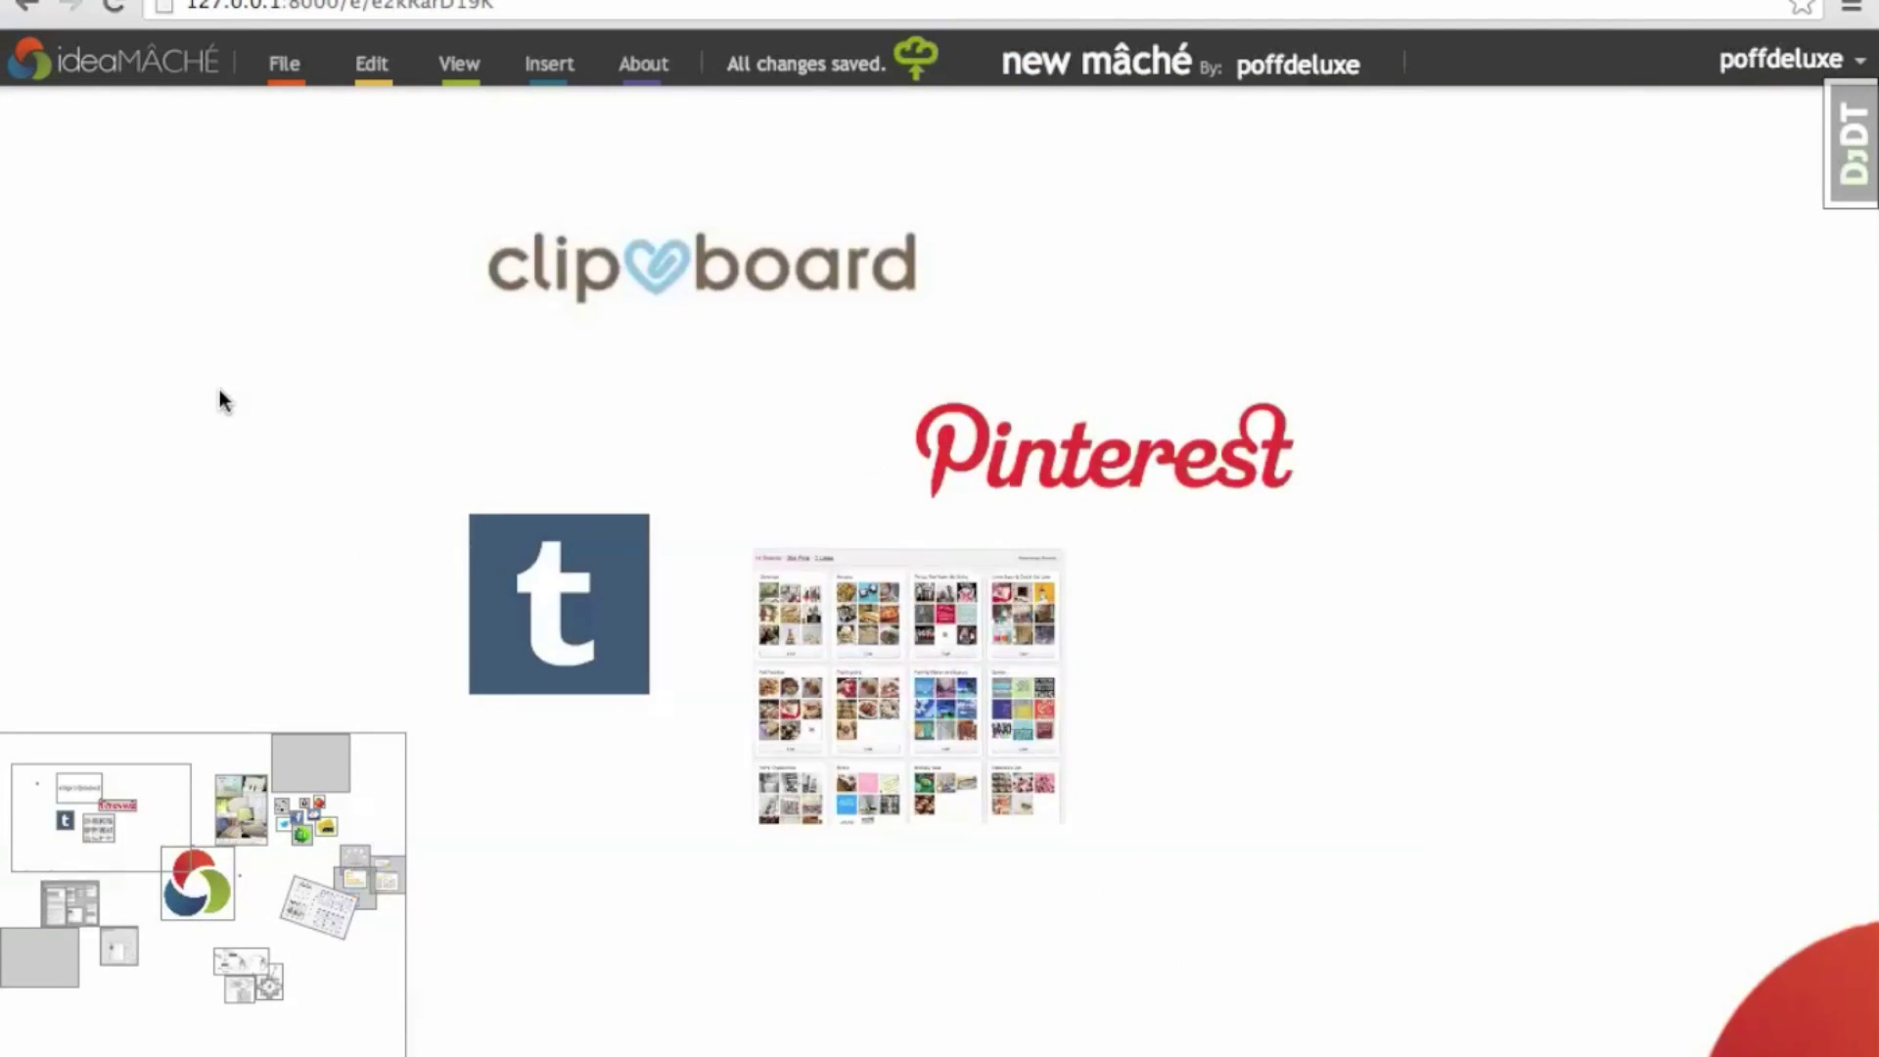
scroll(219, 390, down, 4)
scroll(1372, 586, up, 4)
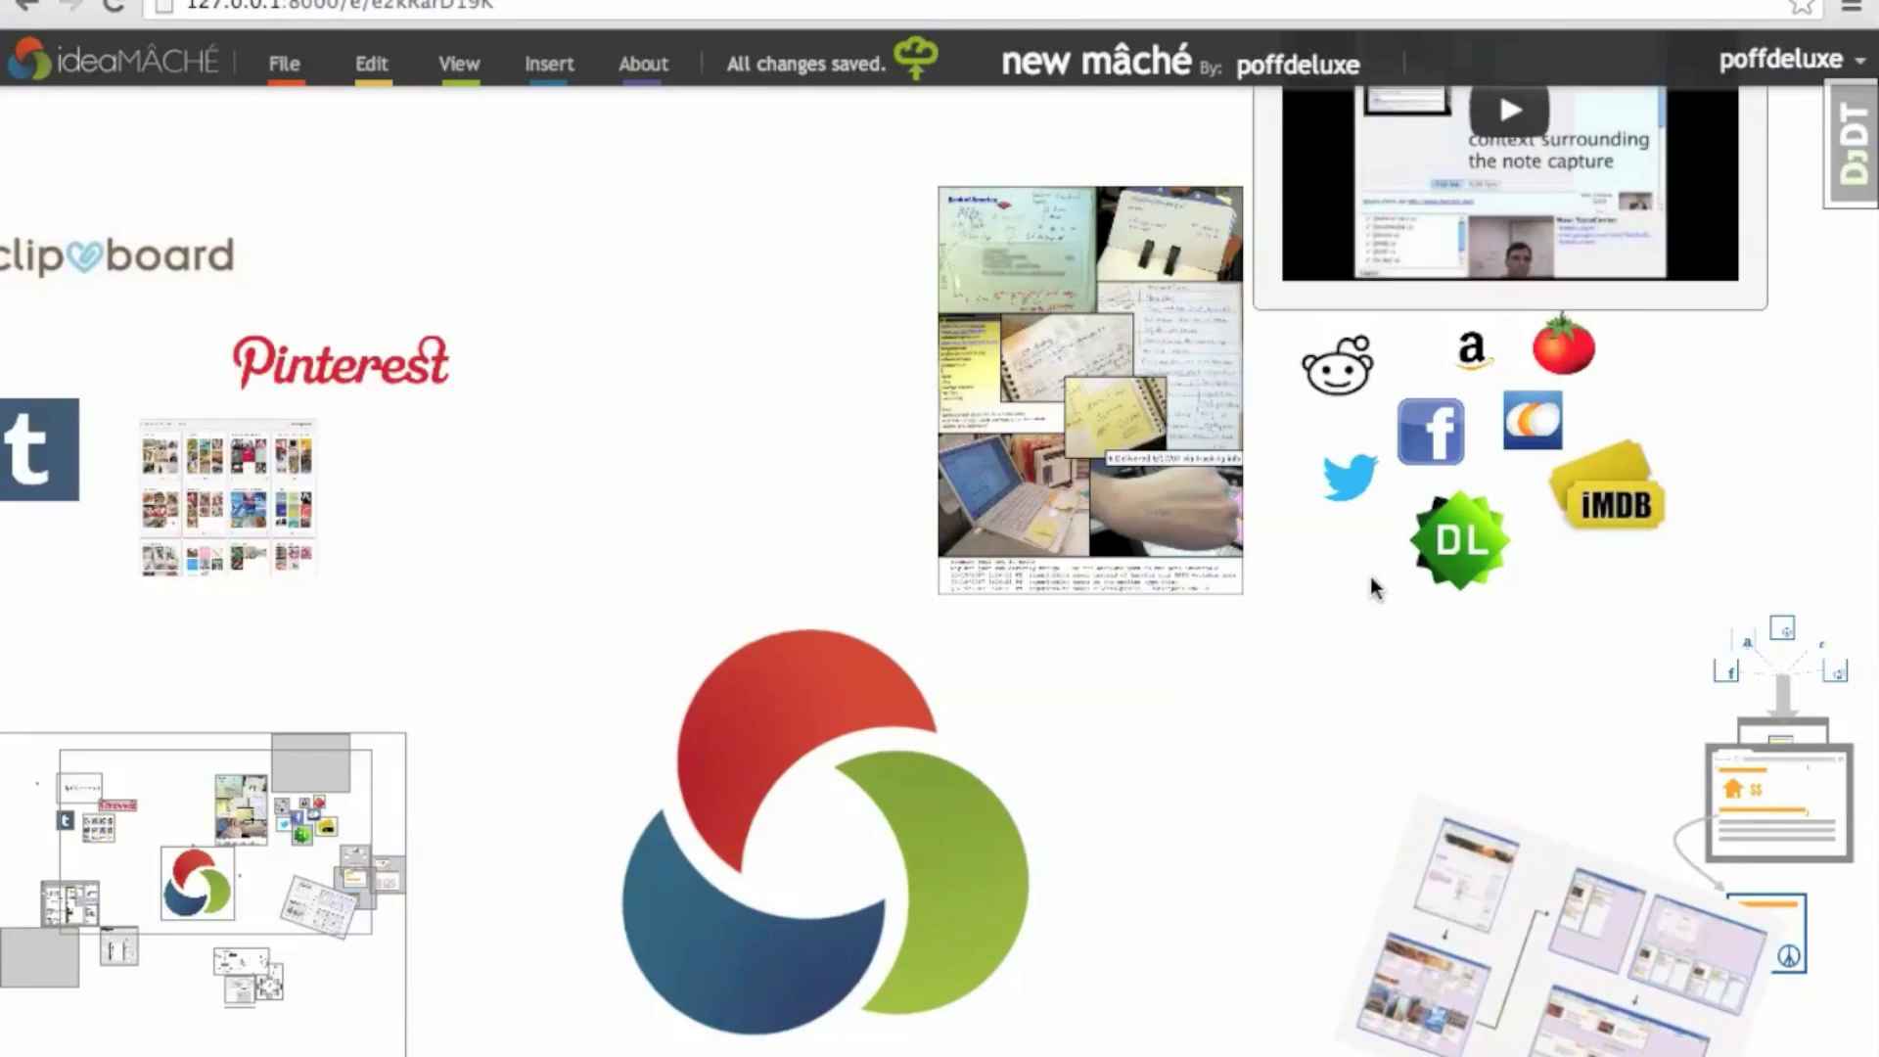
scroll(1373, 585, down, 3)
scroll(1372, 586, down, 1)
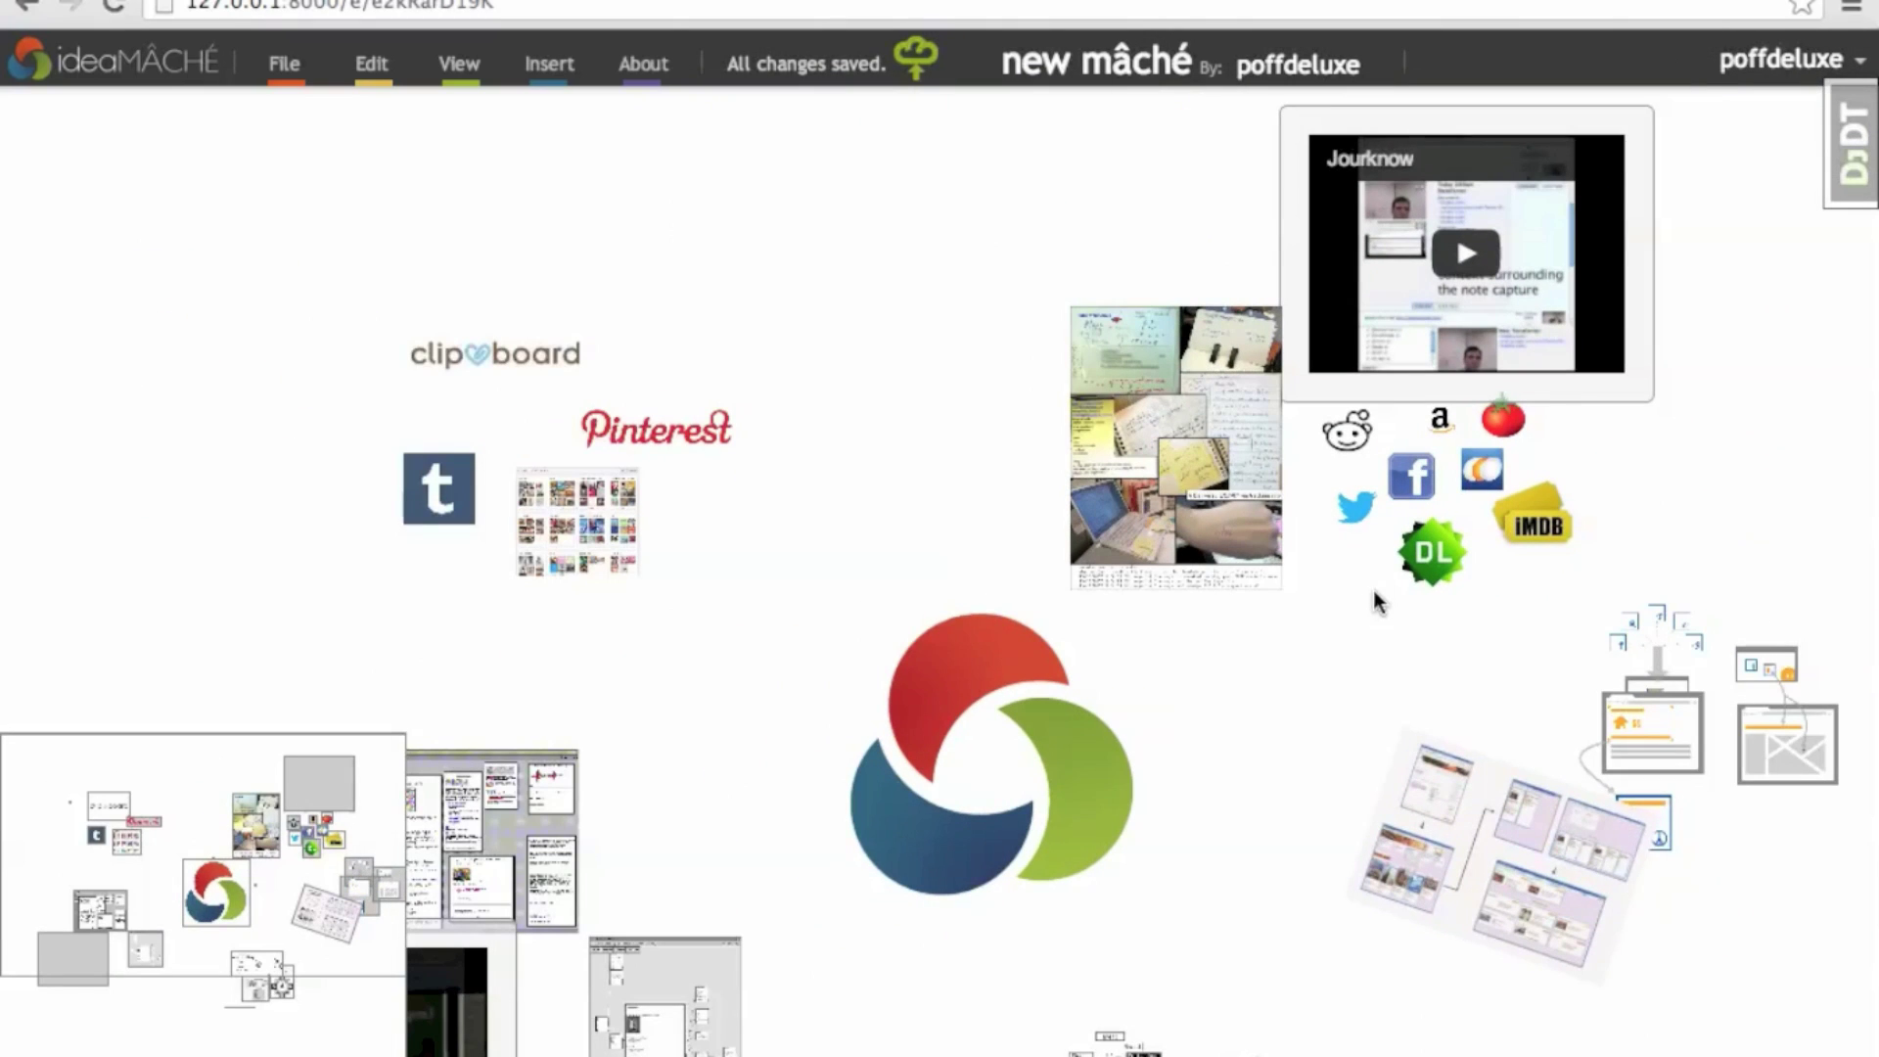
scroll(1757, 914, up, 4)
scroll(1758, 914, down, 3)
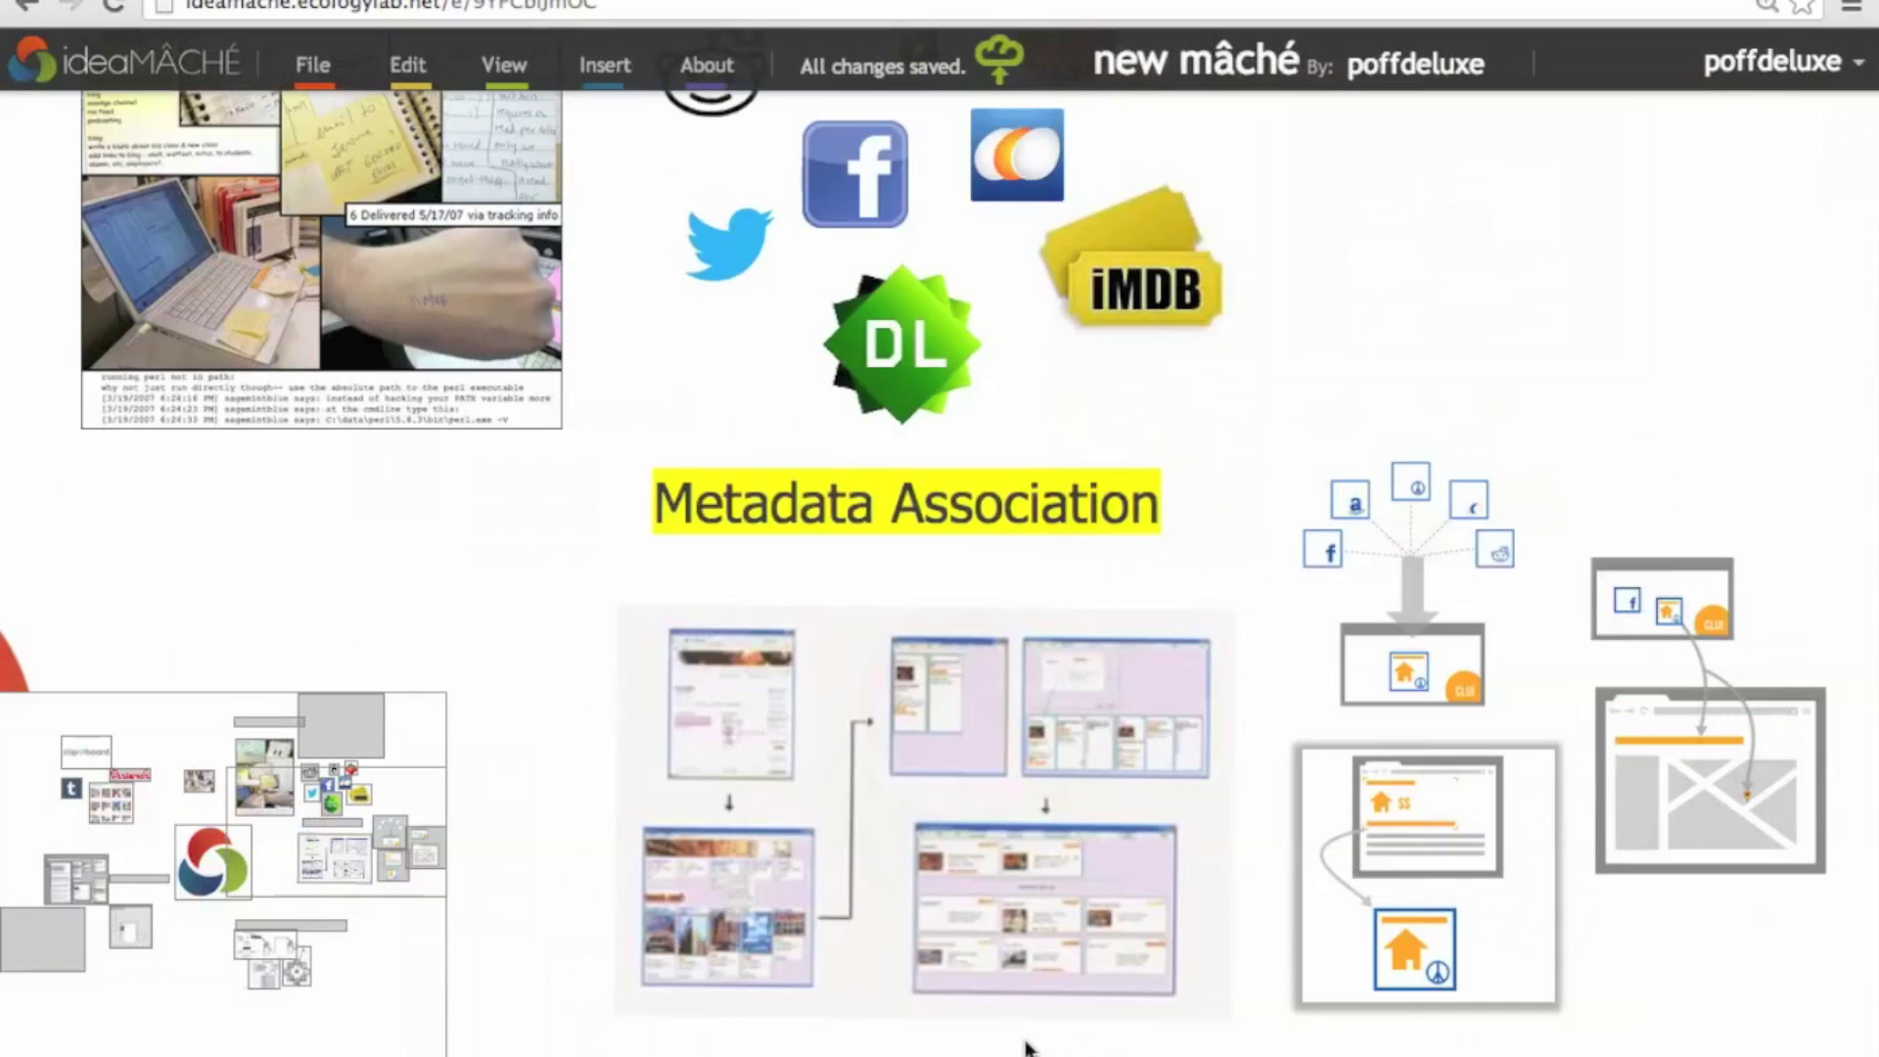
Step: Enlarge and rotate the paper screenshot clipping using its radial menu
mouse_move(823, 741)
click(832, 777)
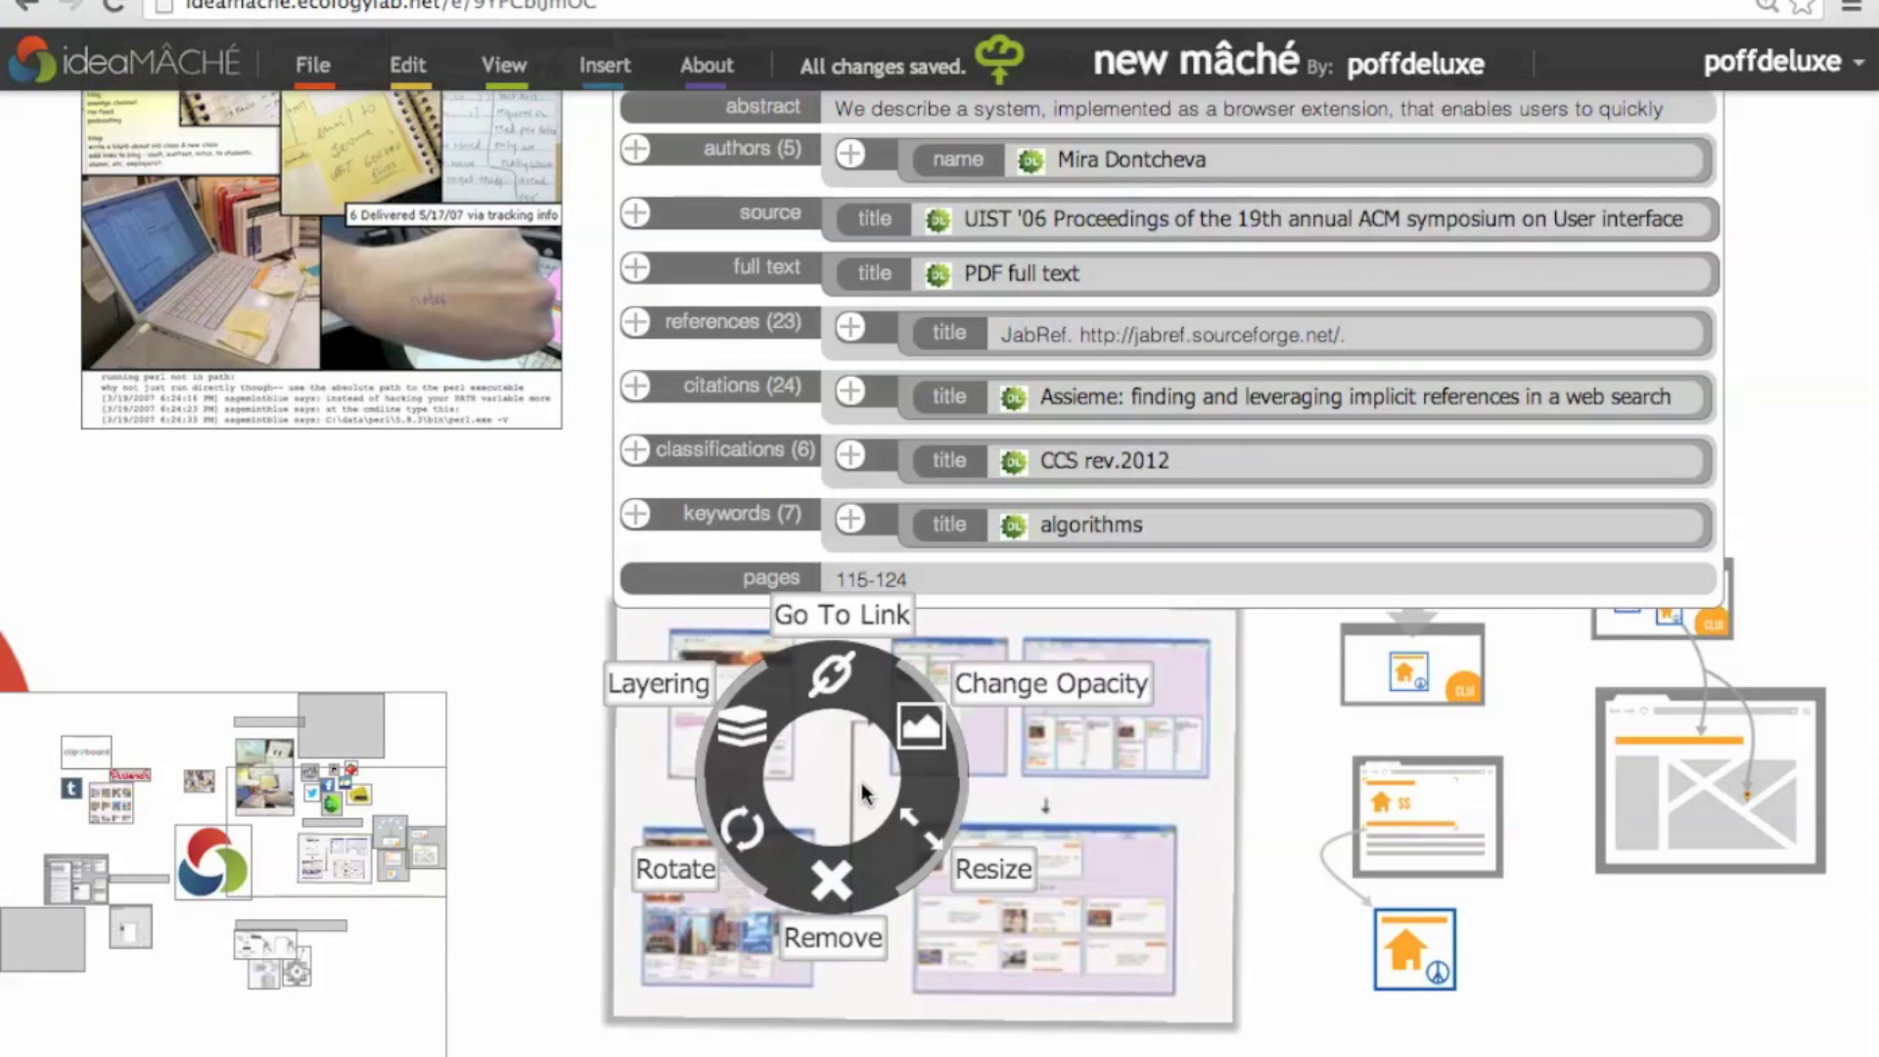
drag(918, 830, 989, 749)
click(989, 749)
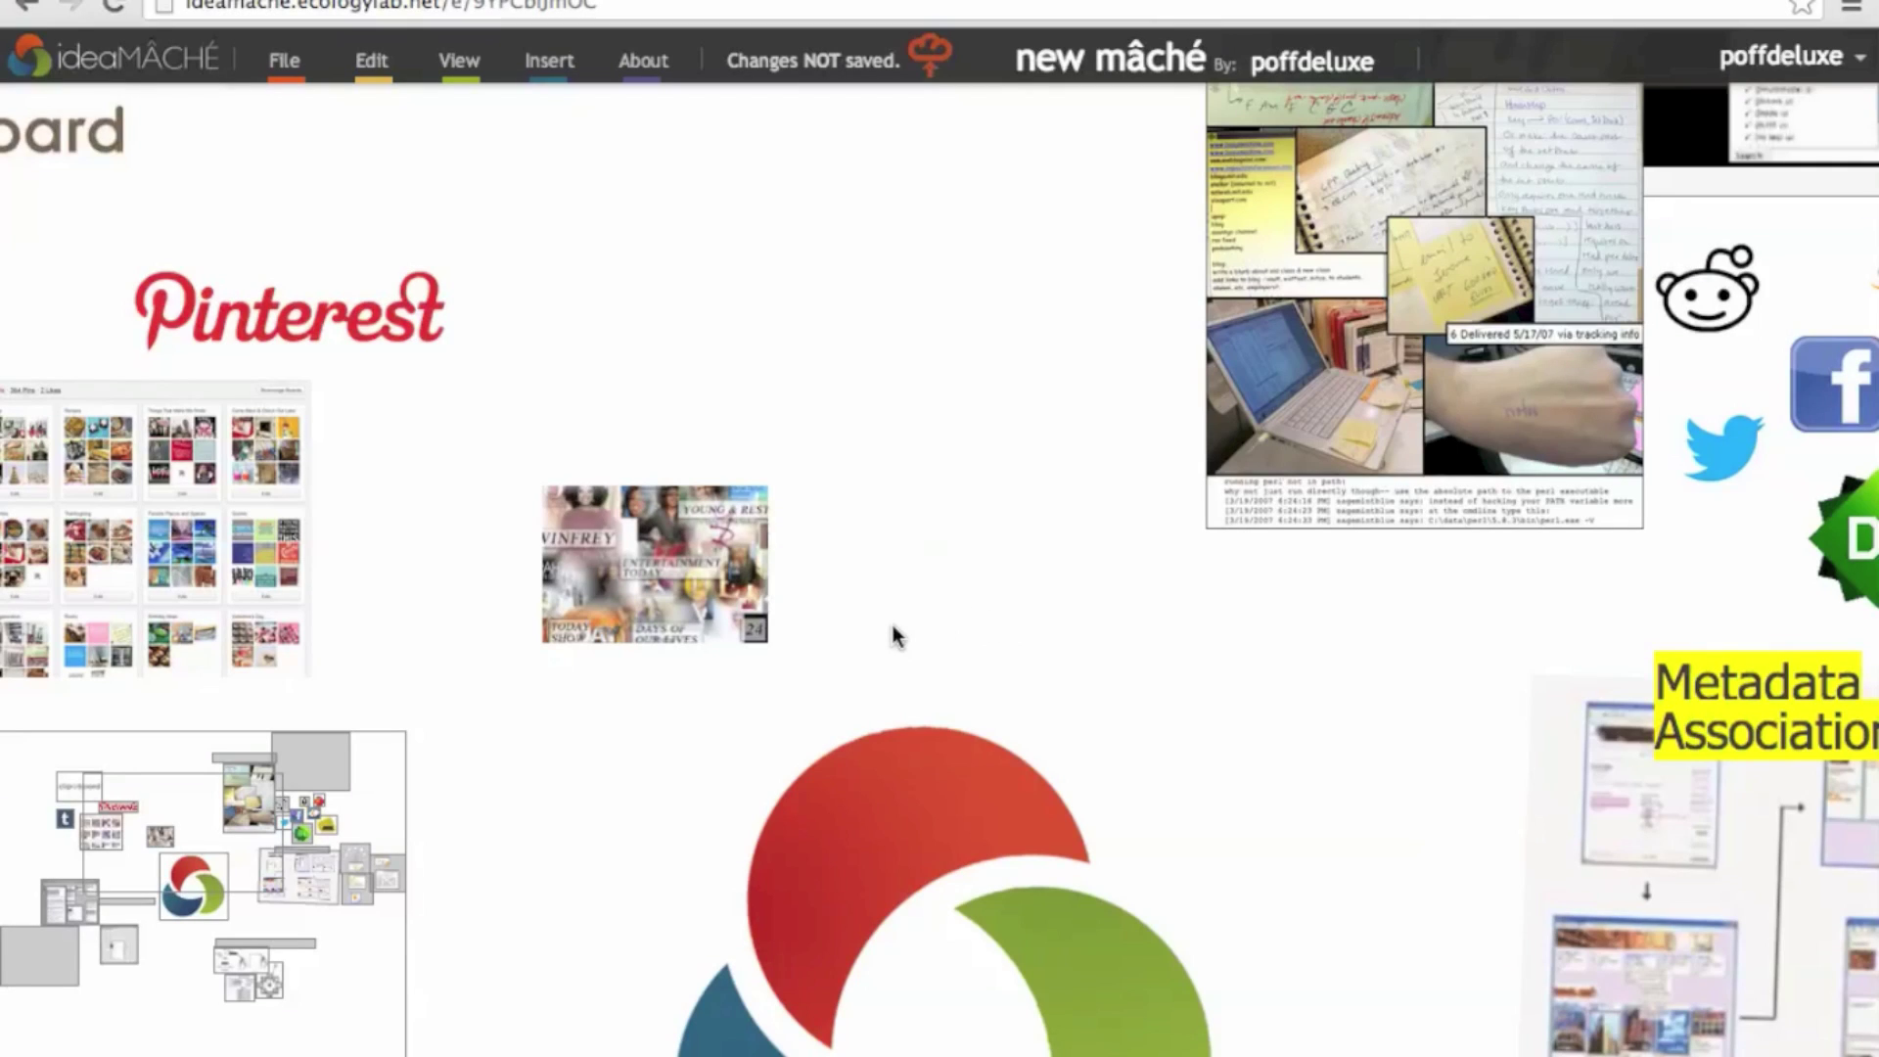
Step: Place a collage clipping beside Pinterest and start an 'Online Curation Tools' text heading
drag(896, 641, 897, 473)
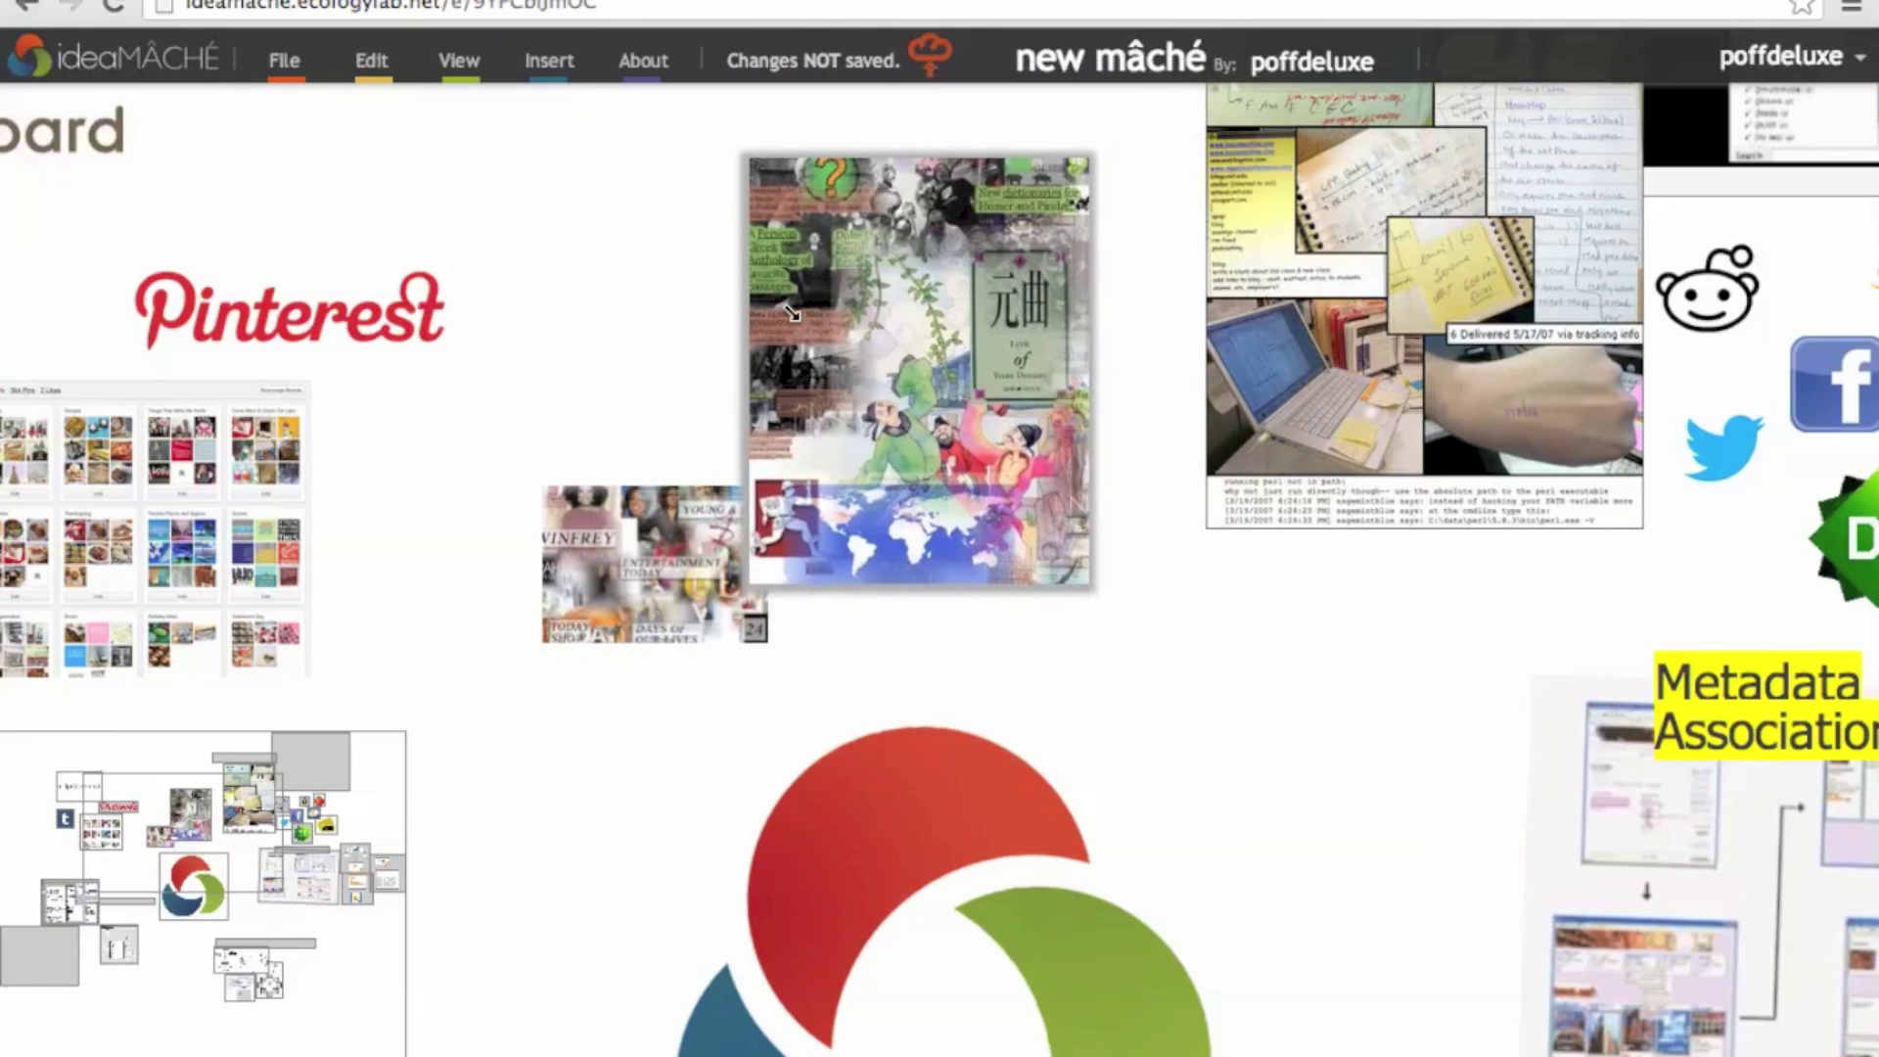
drag(791, 312, 849, 370)
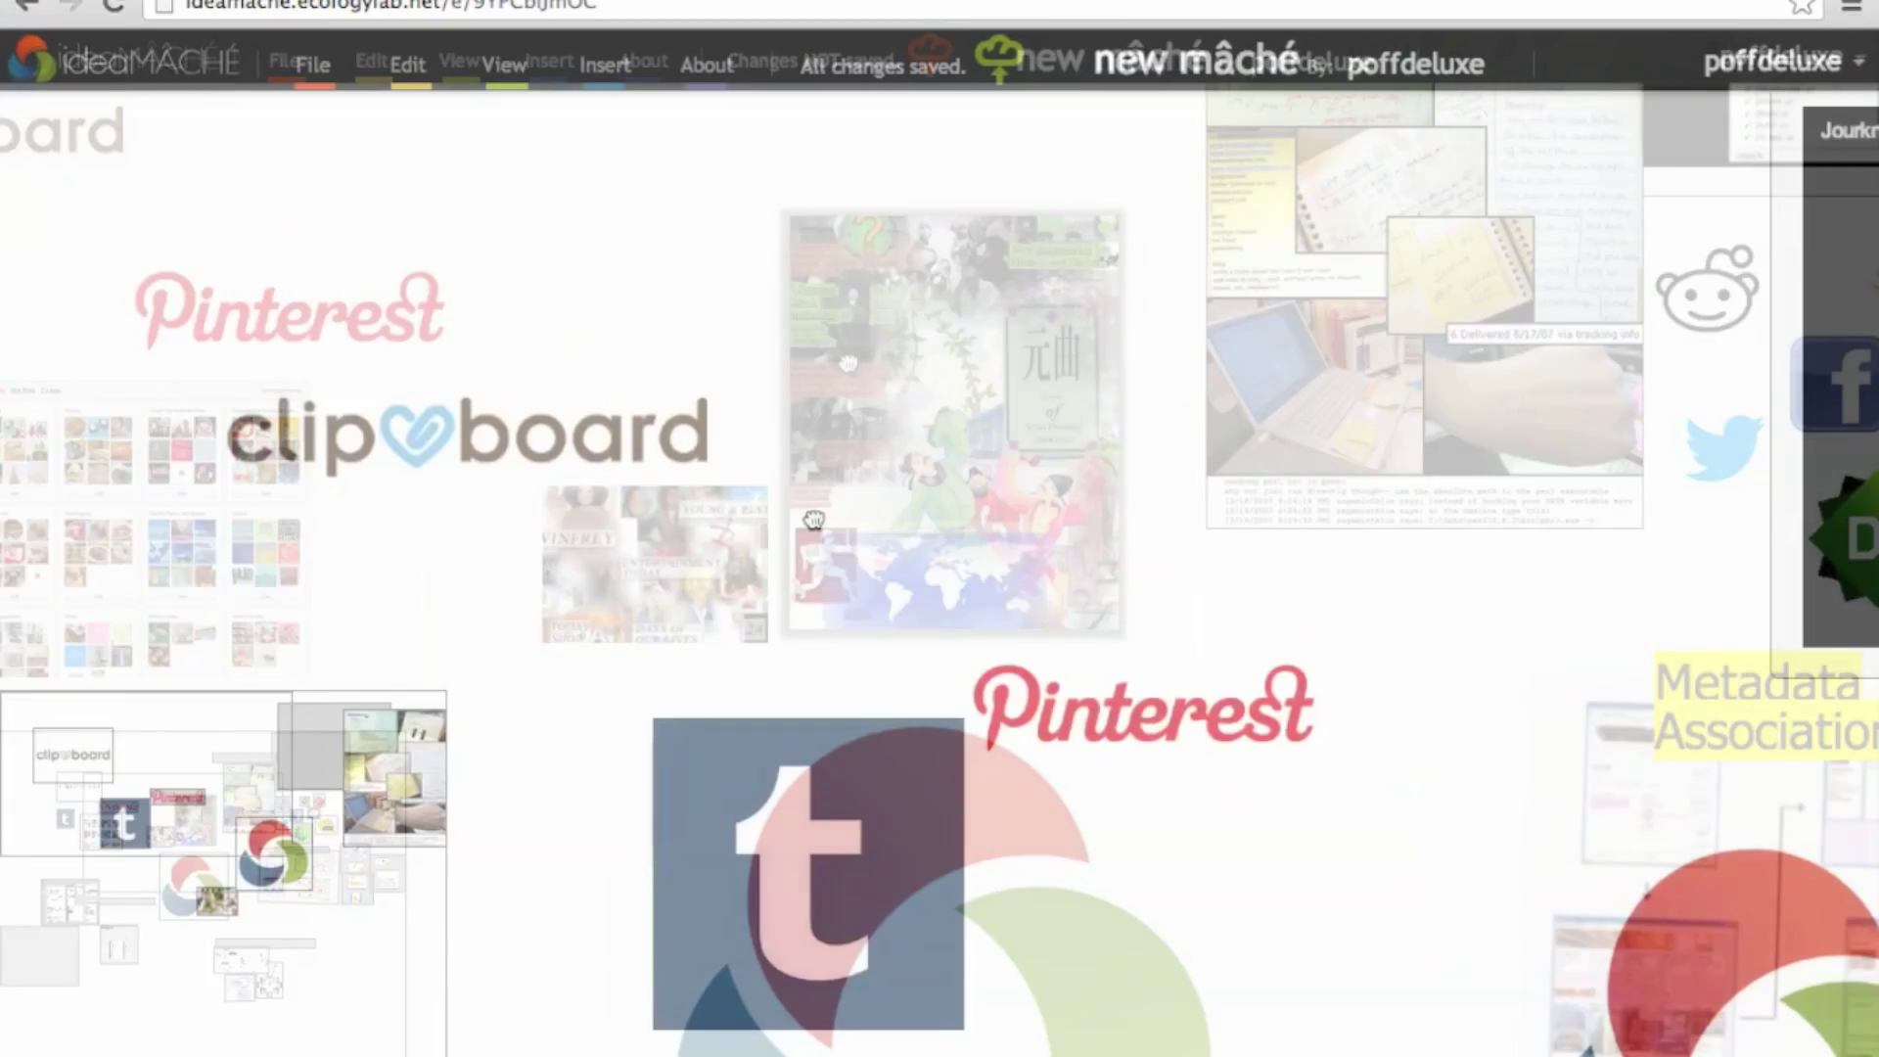
click(736, 638)
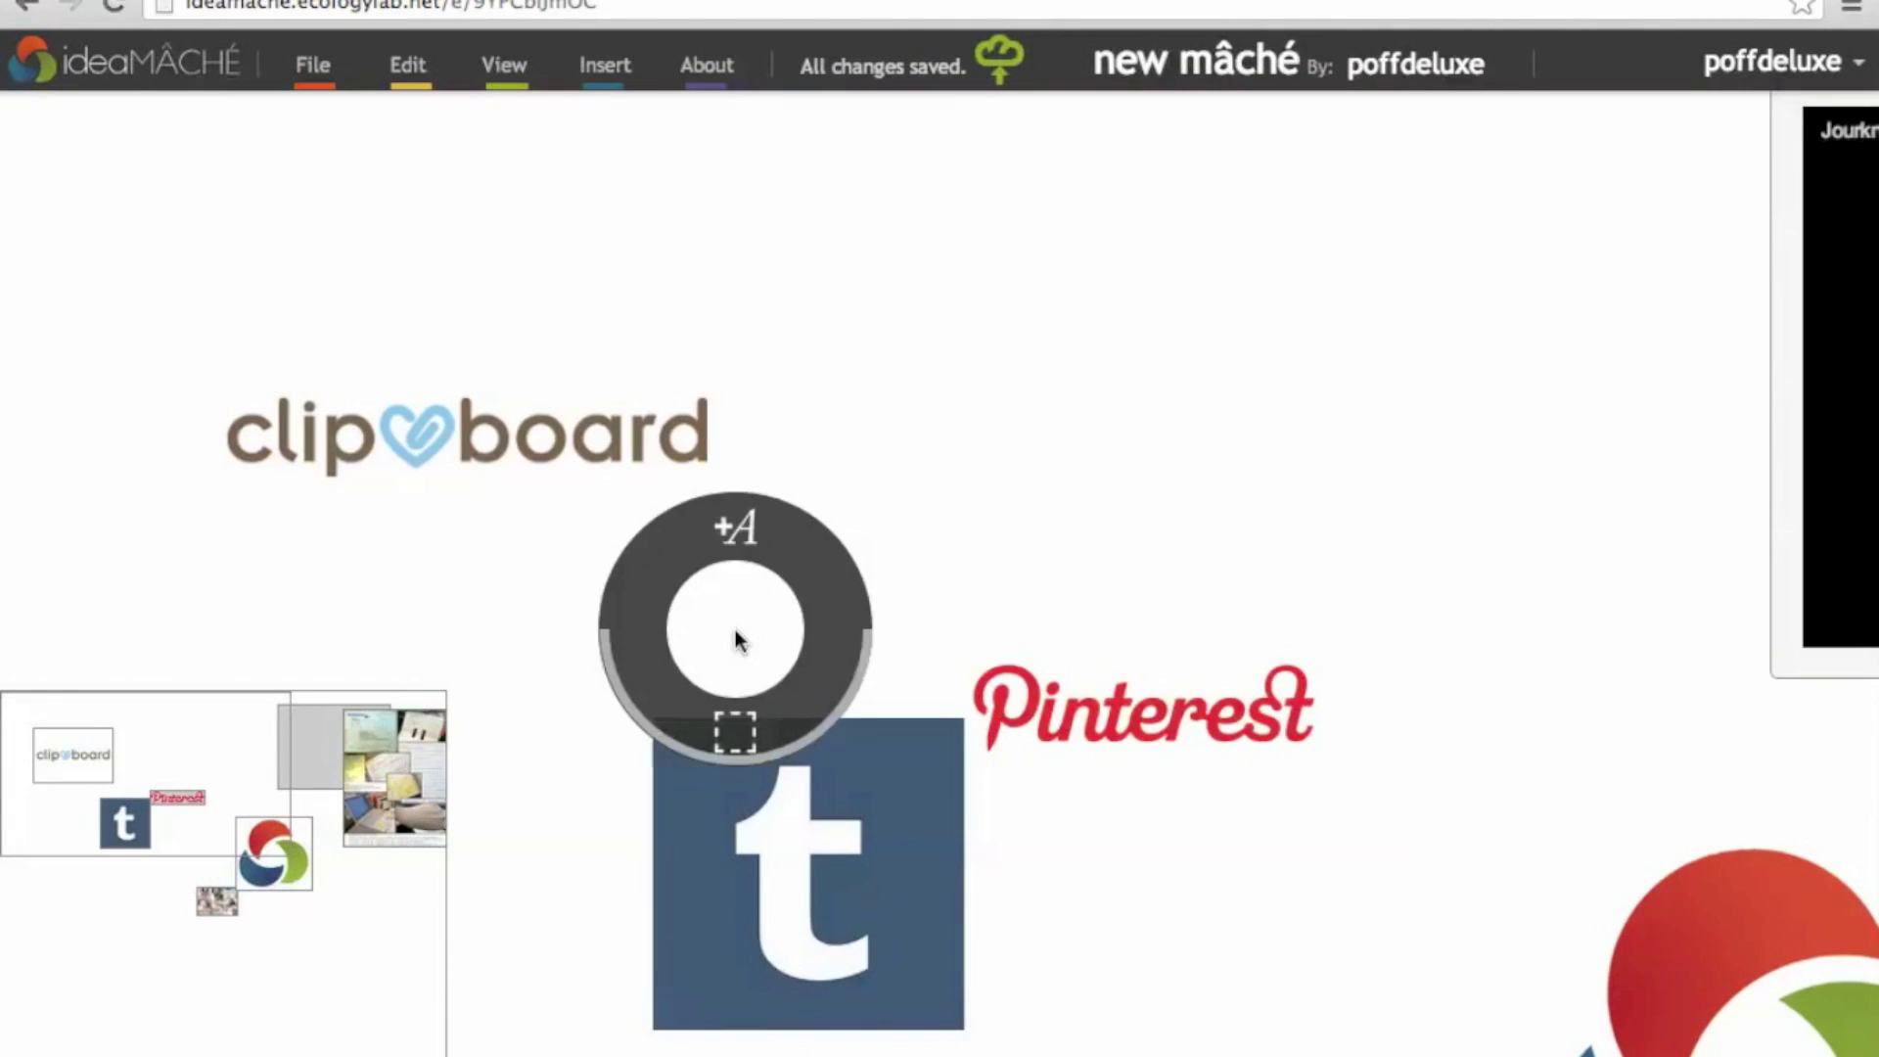
click(718, 502)
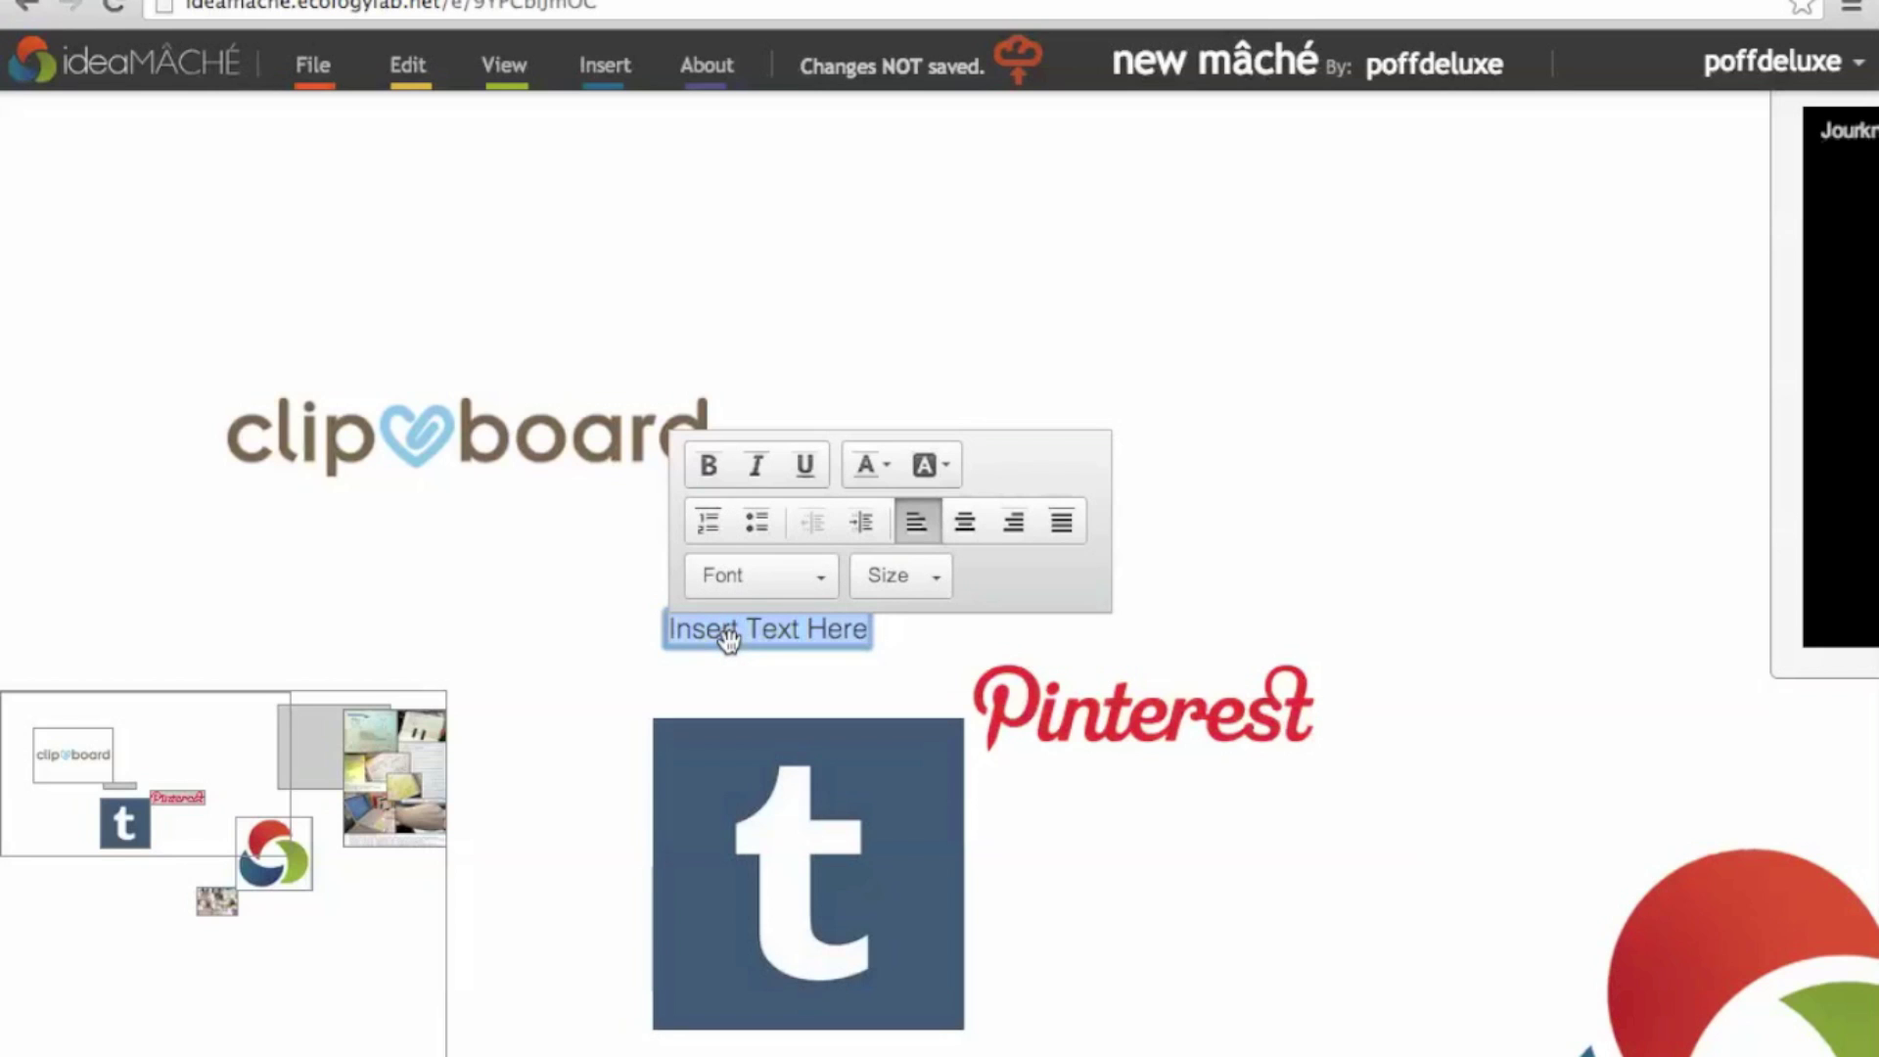
text(Online Curation Tools)
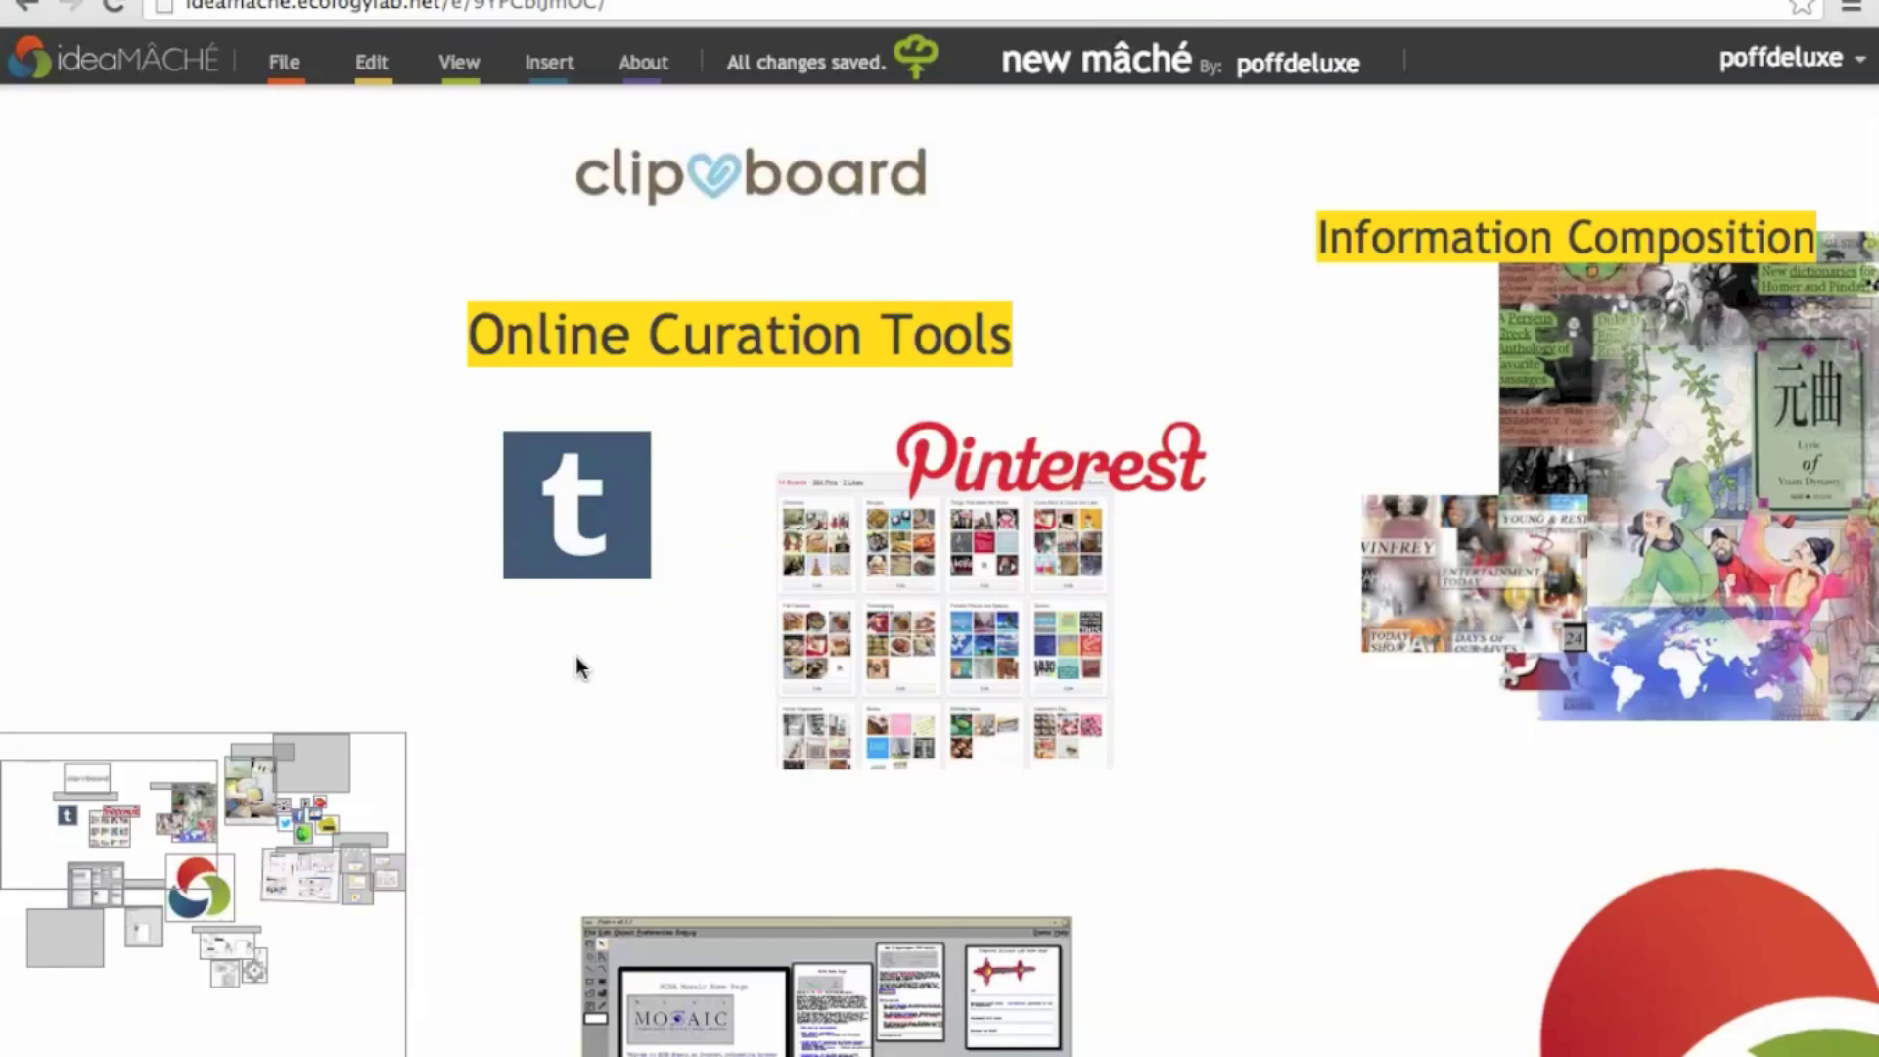
Step: Expand and collapse the Tumblr and Pinterest clippings' sections and categories metadata lists
mouse_move(556, 484)
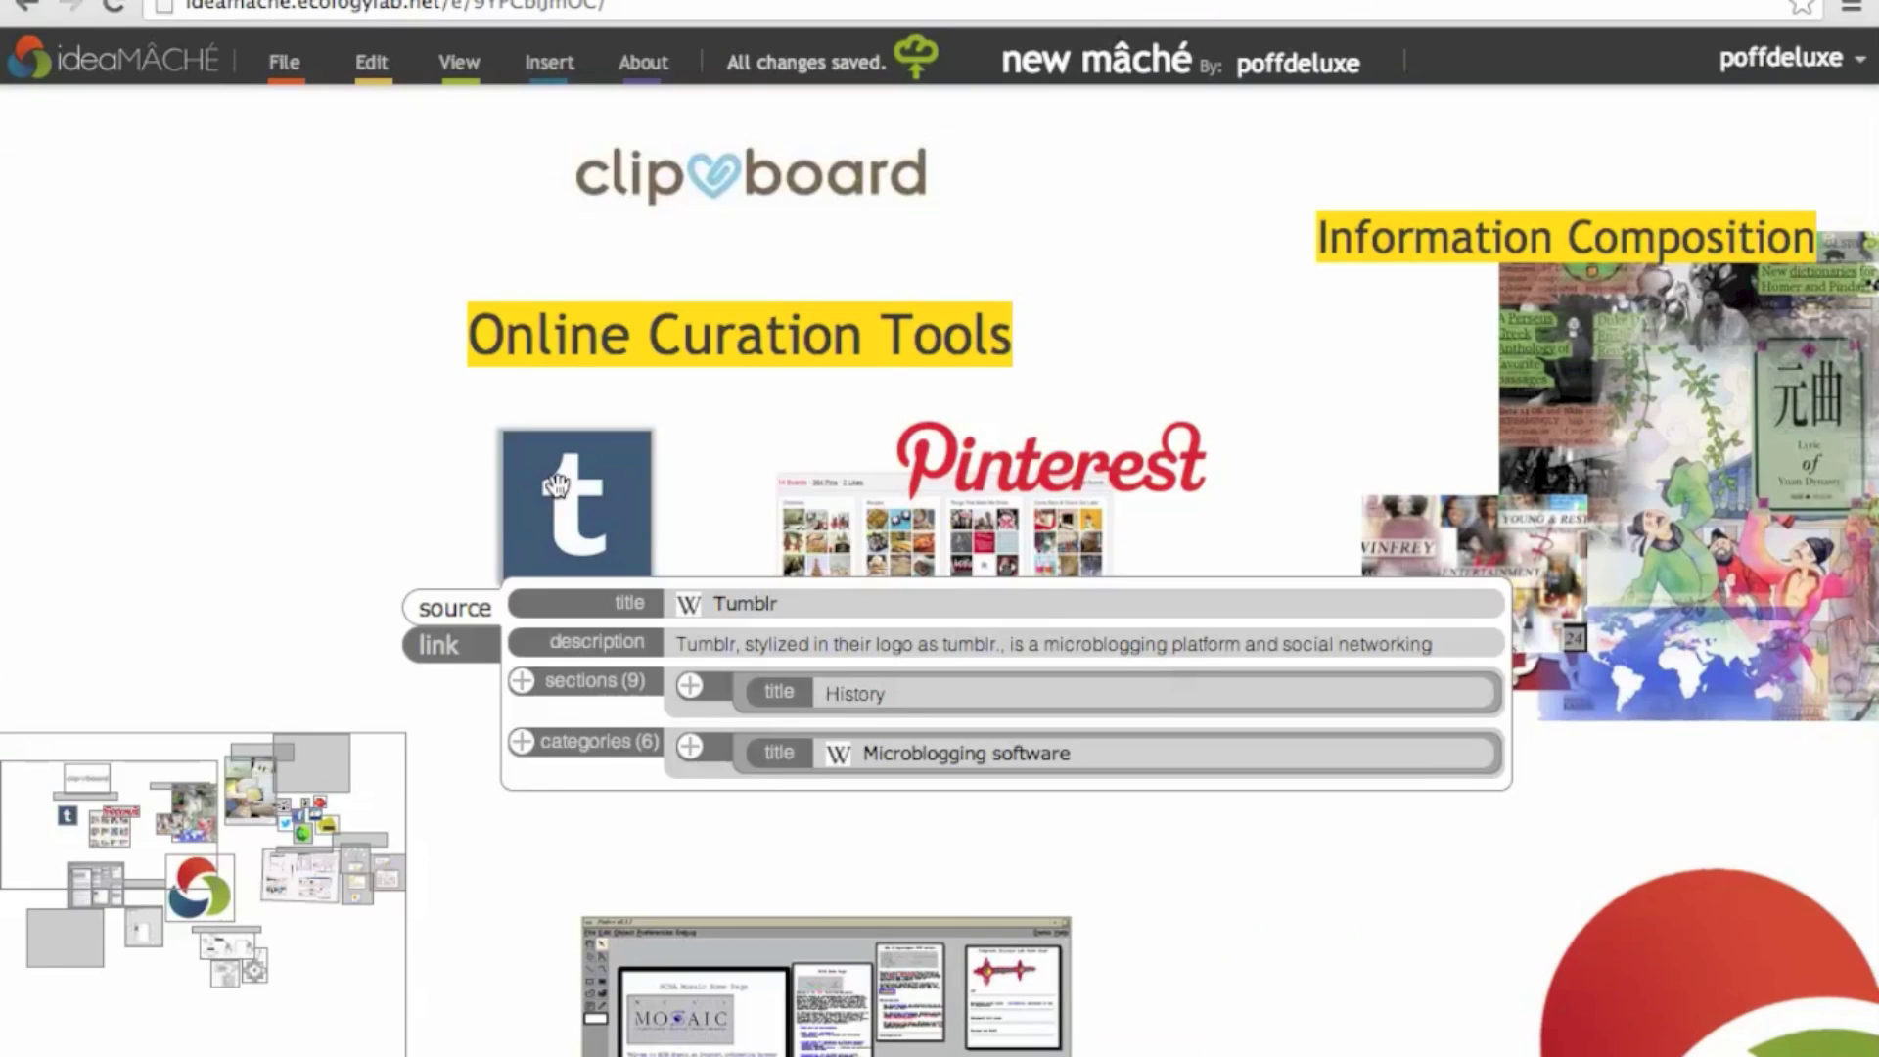
click(523, 682)
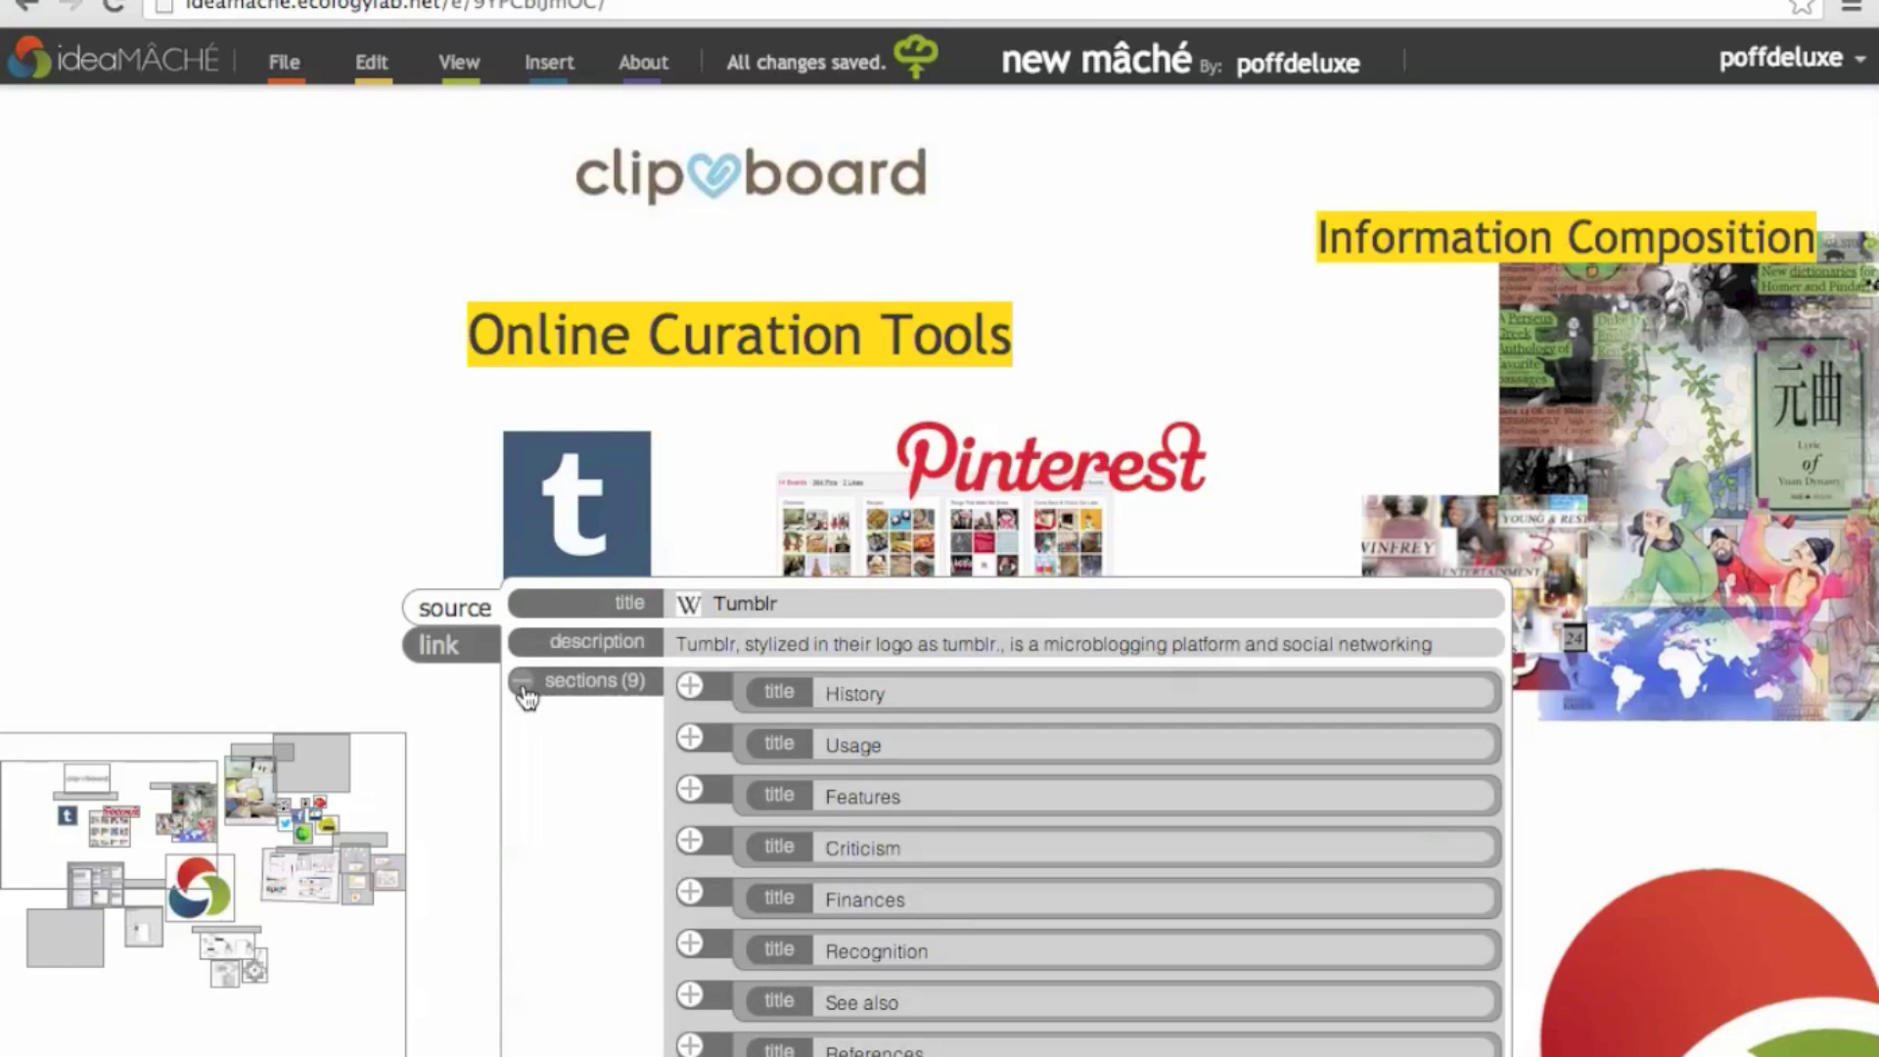
click(522, 681)
click(521, 743)
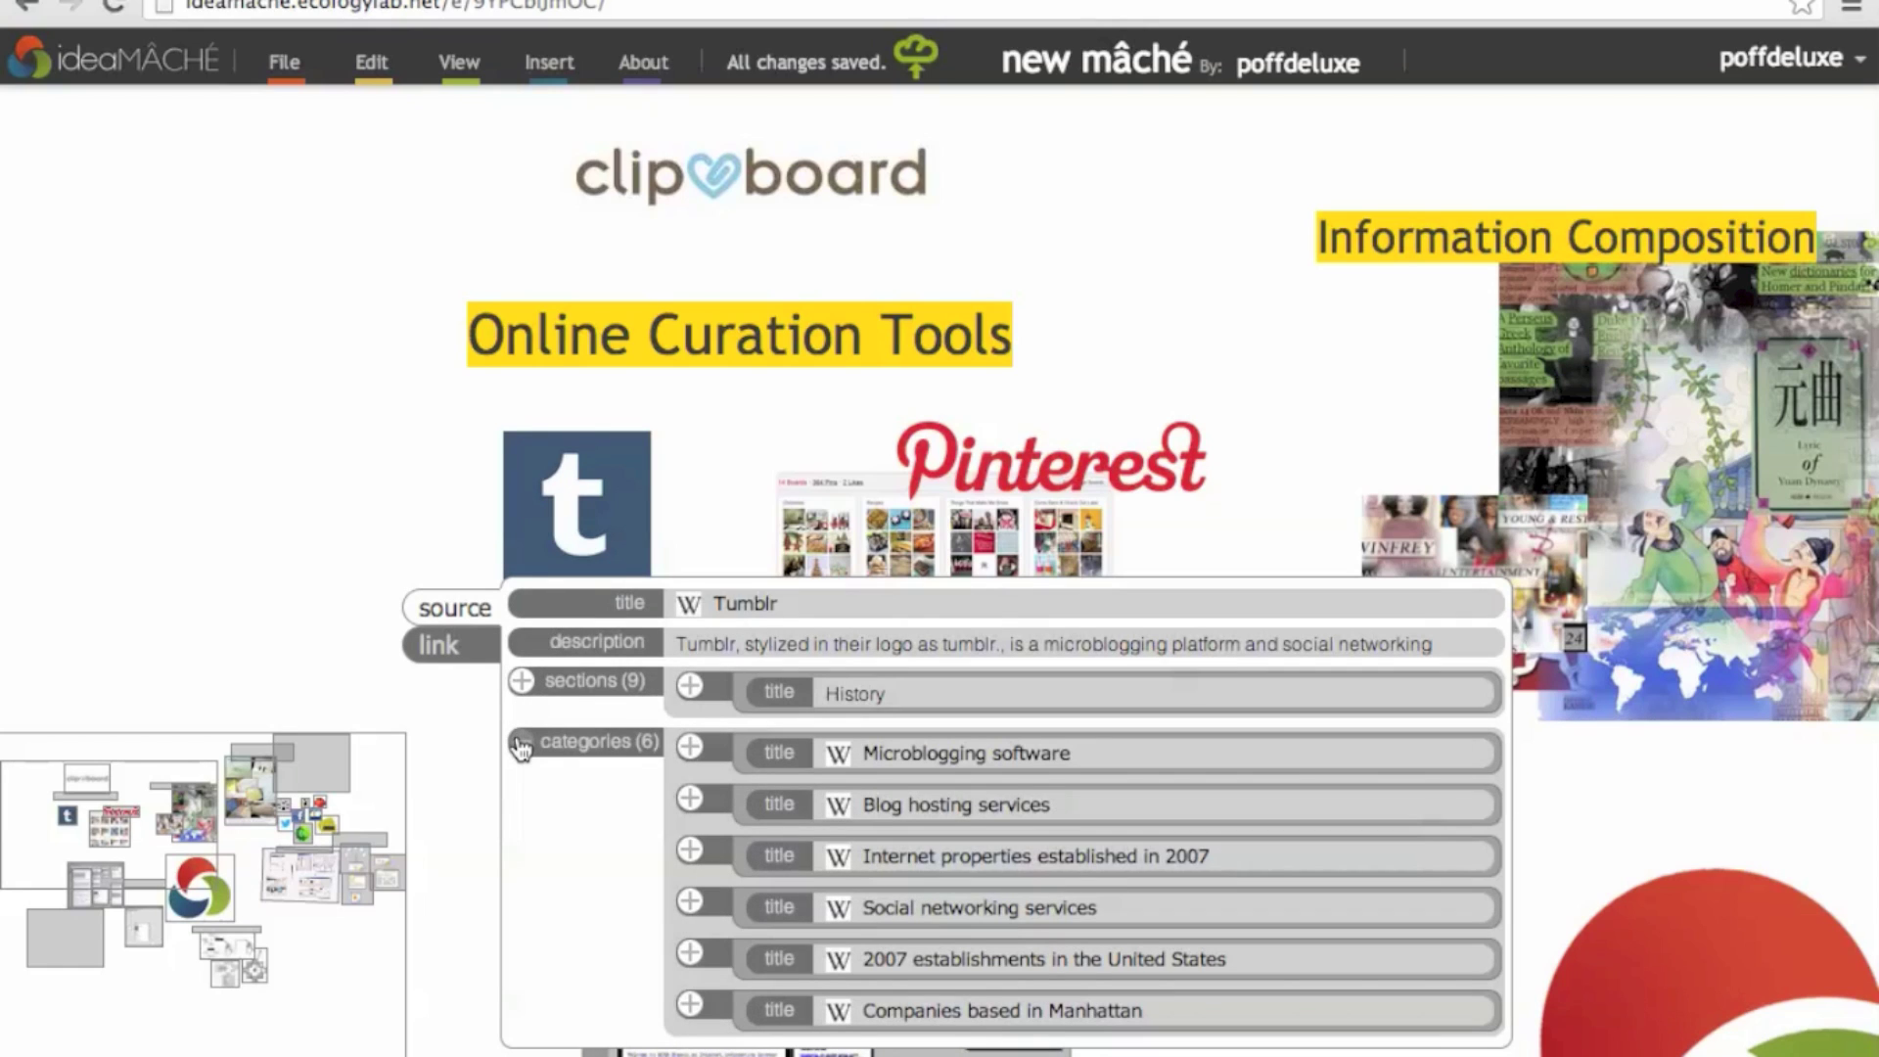
click(521, 743)
mouse_move(984, 436)
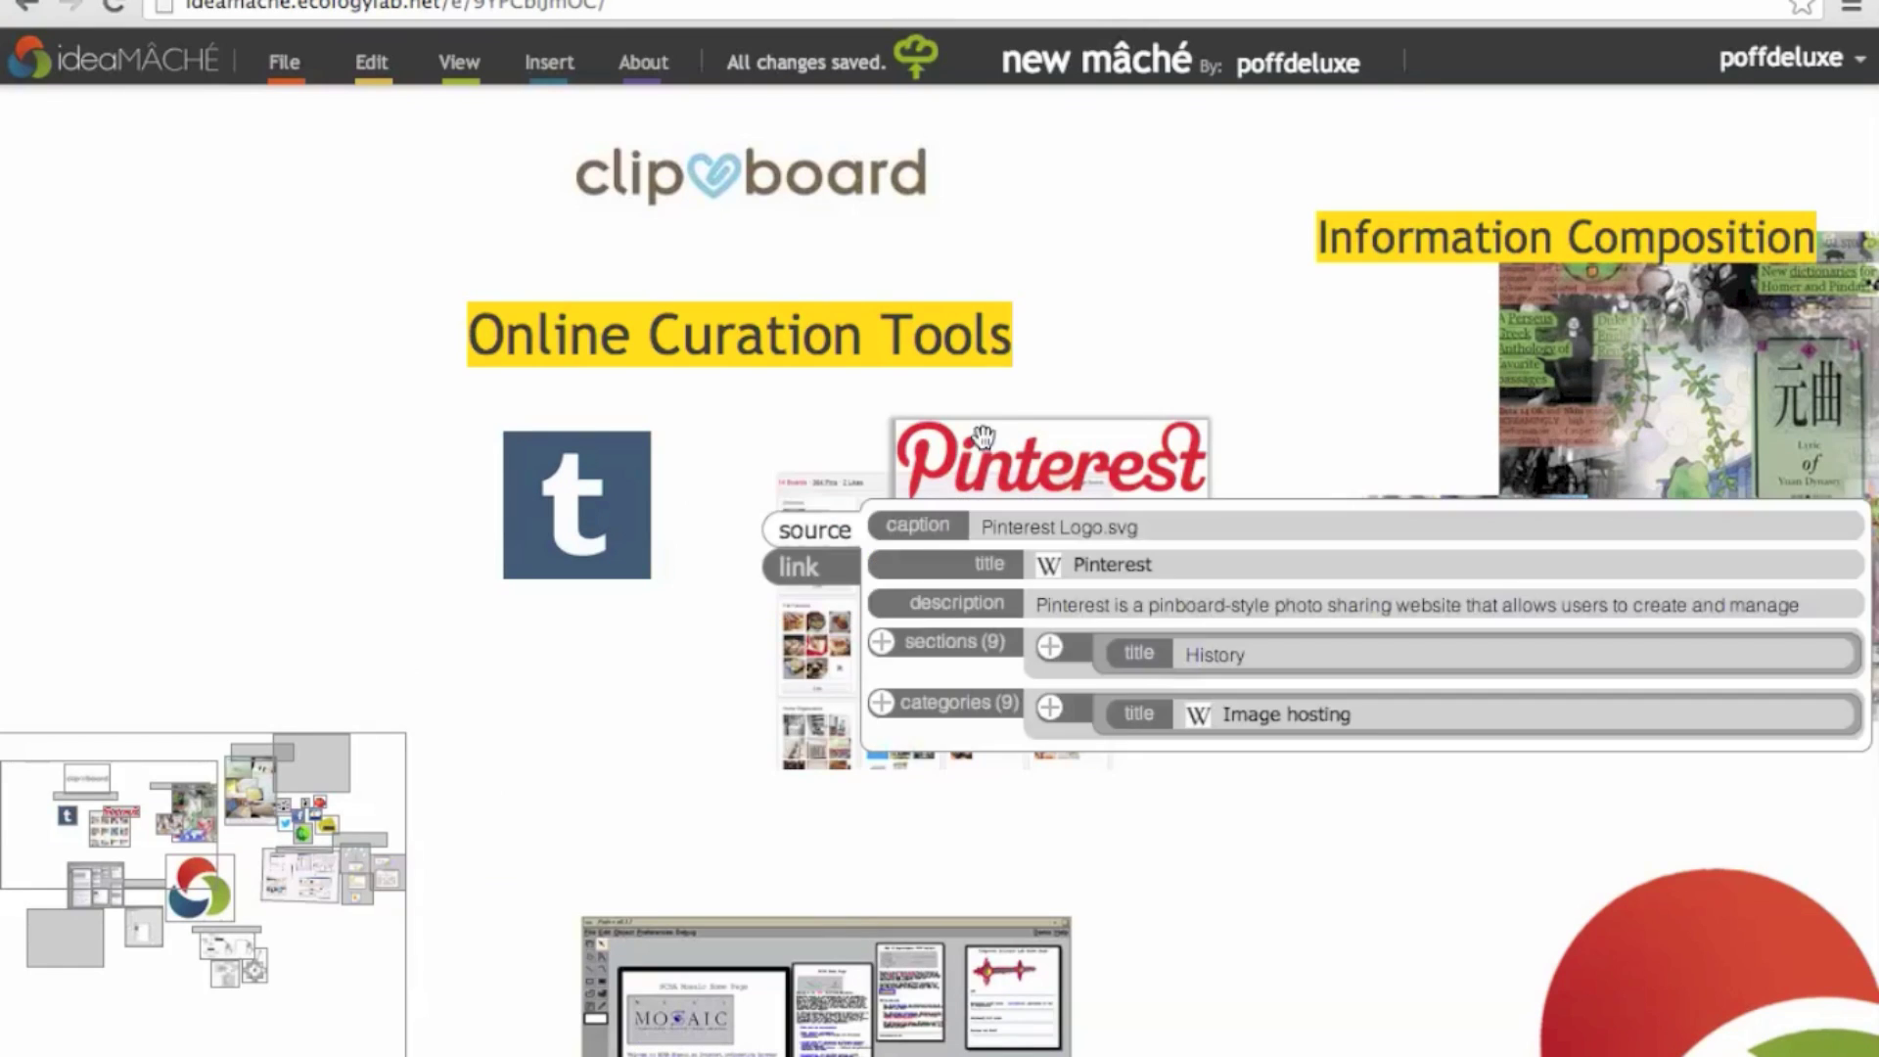
click(881, 643)
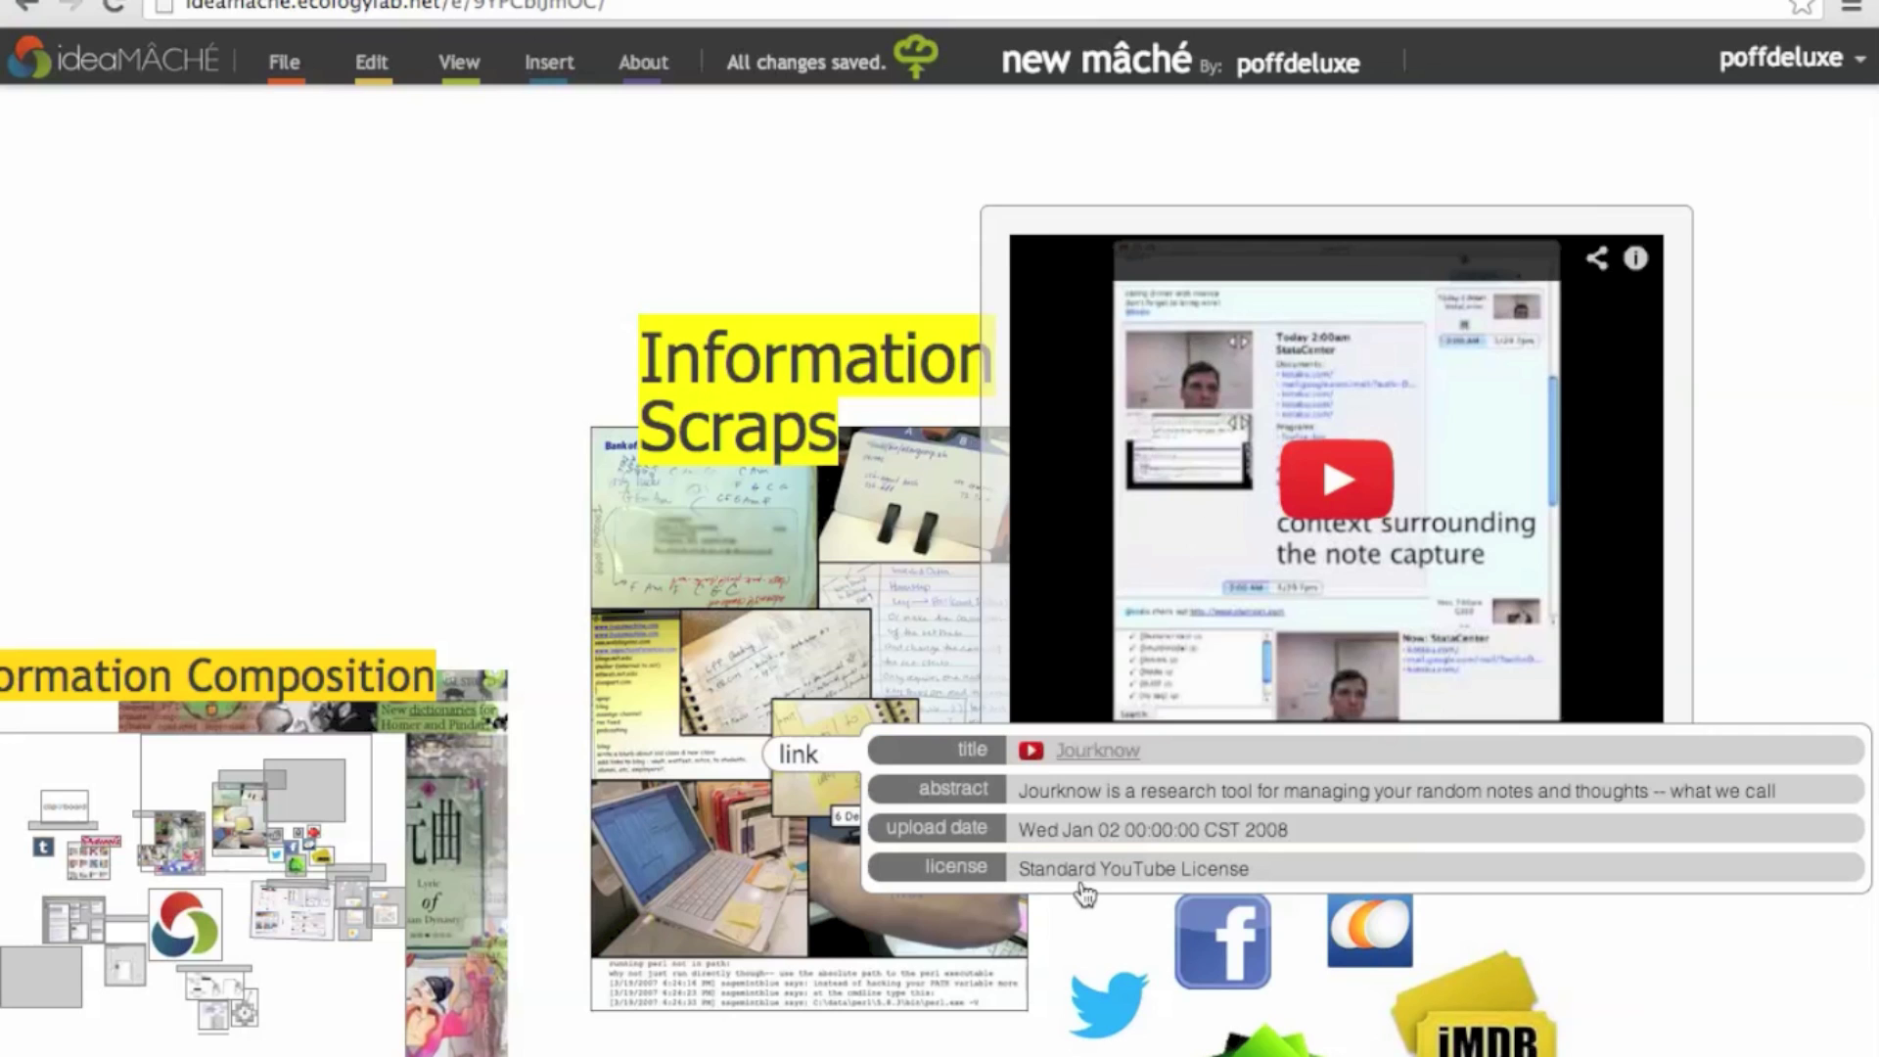
Step: Browse the Information Scraps paper's authors, citations and references, then close the maché properties
drag(1082, 889, 1183, 473)
mouse_move(1081, 345)
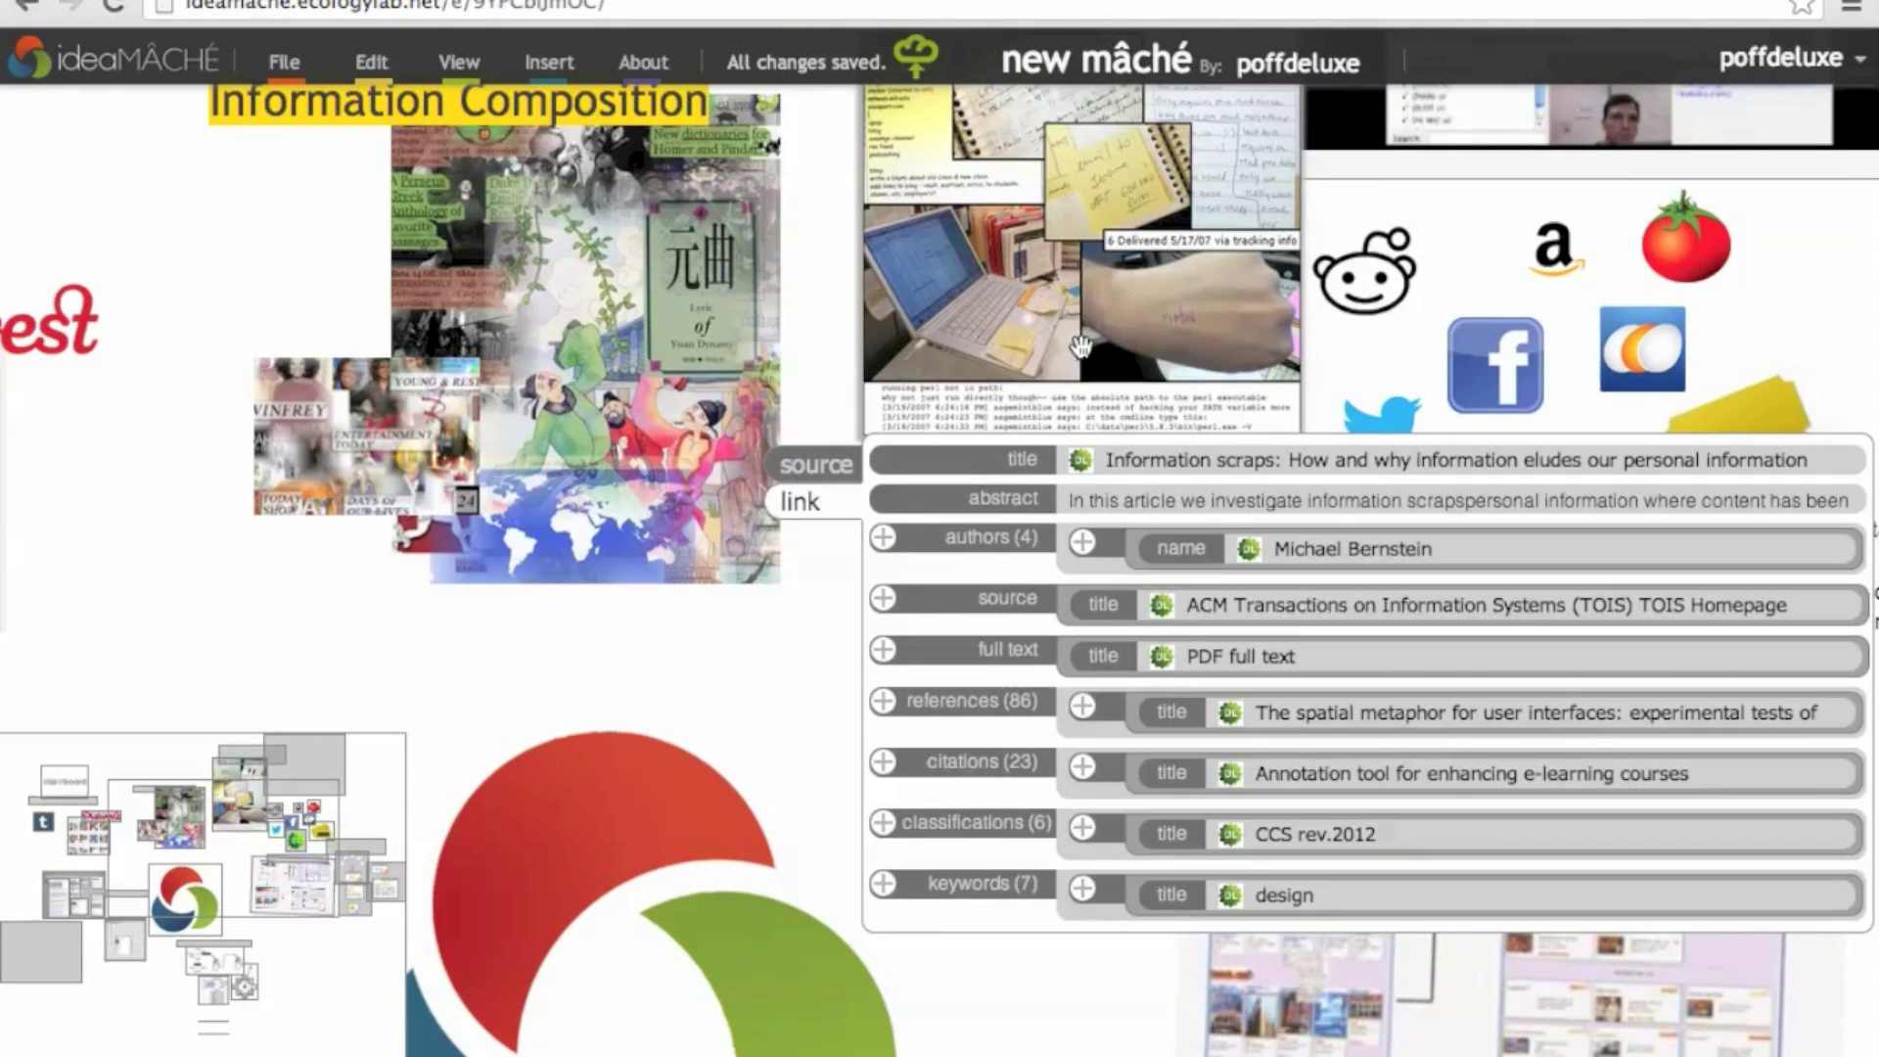
click(884, 540)
click(883, 539)
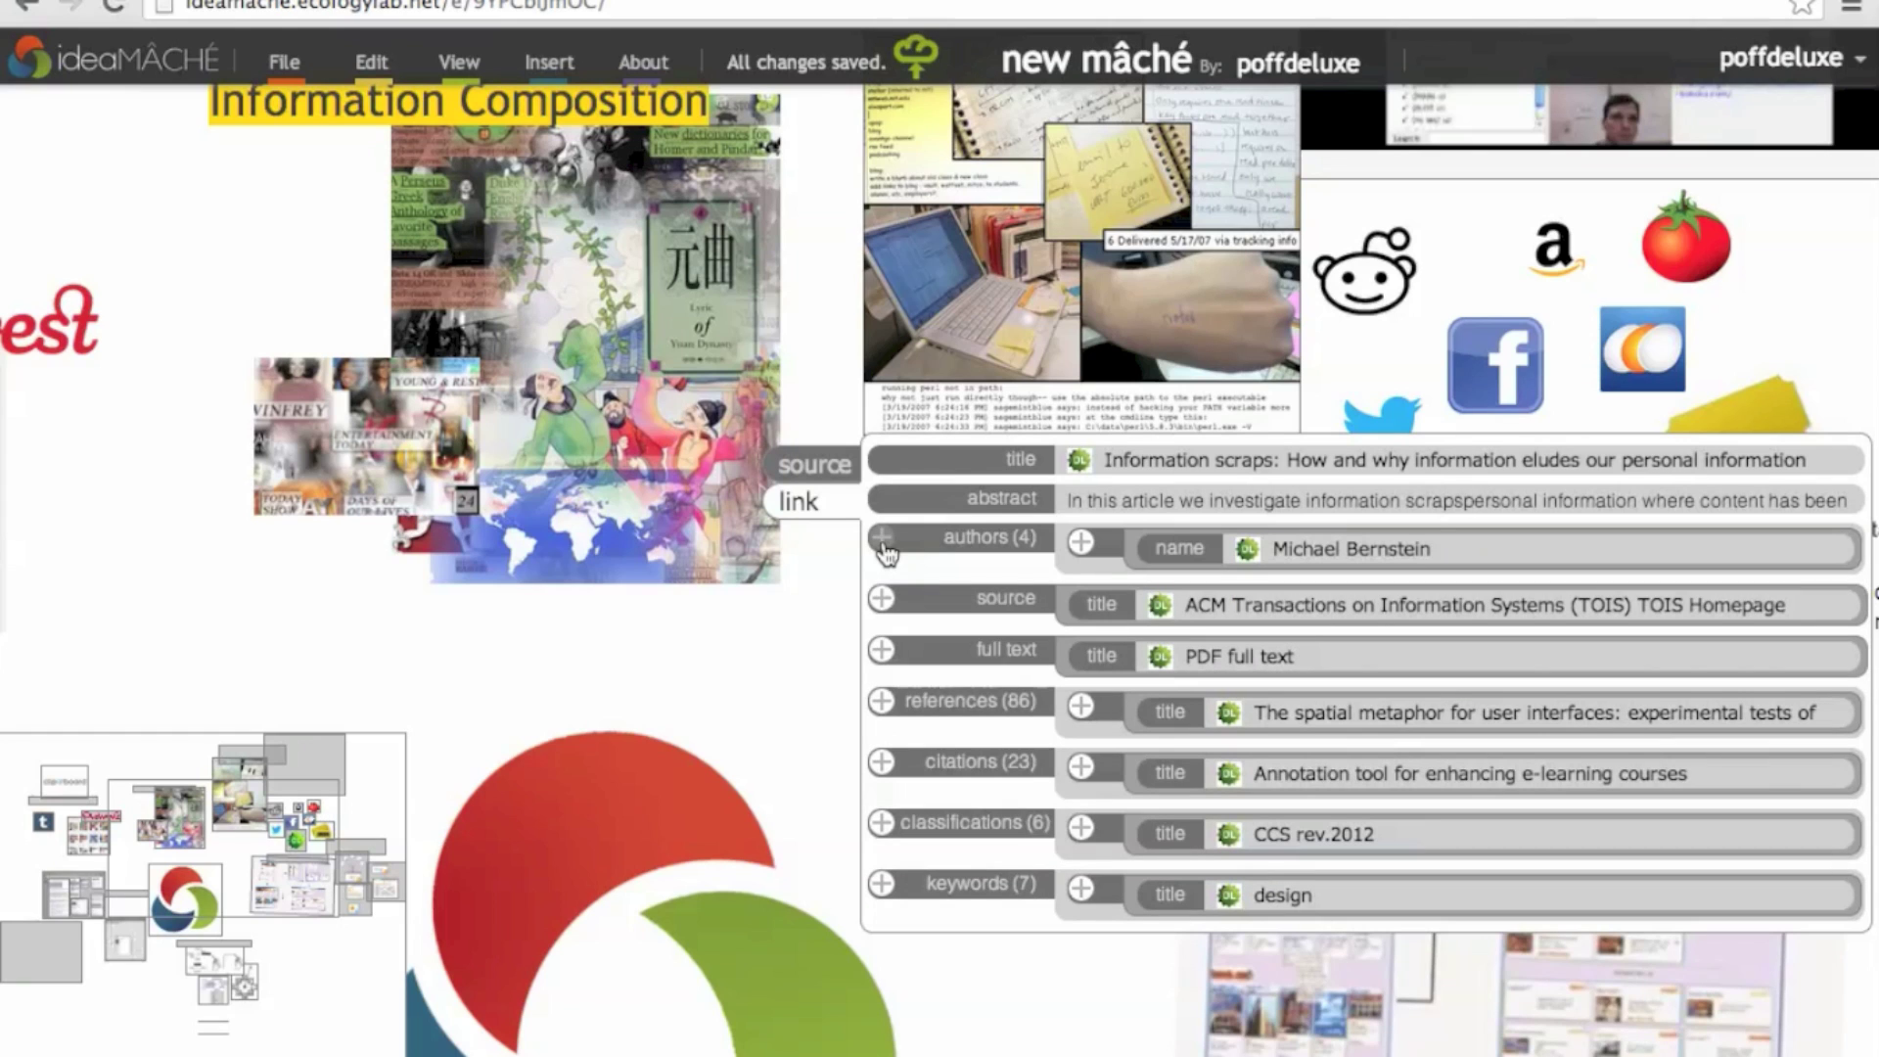
click(884, 765)
click(884, 765)
click(884, 703)
click(1081, 711)
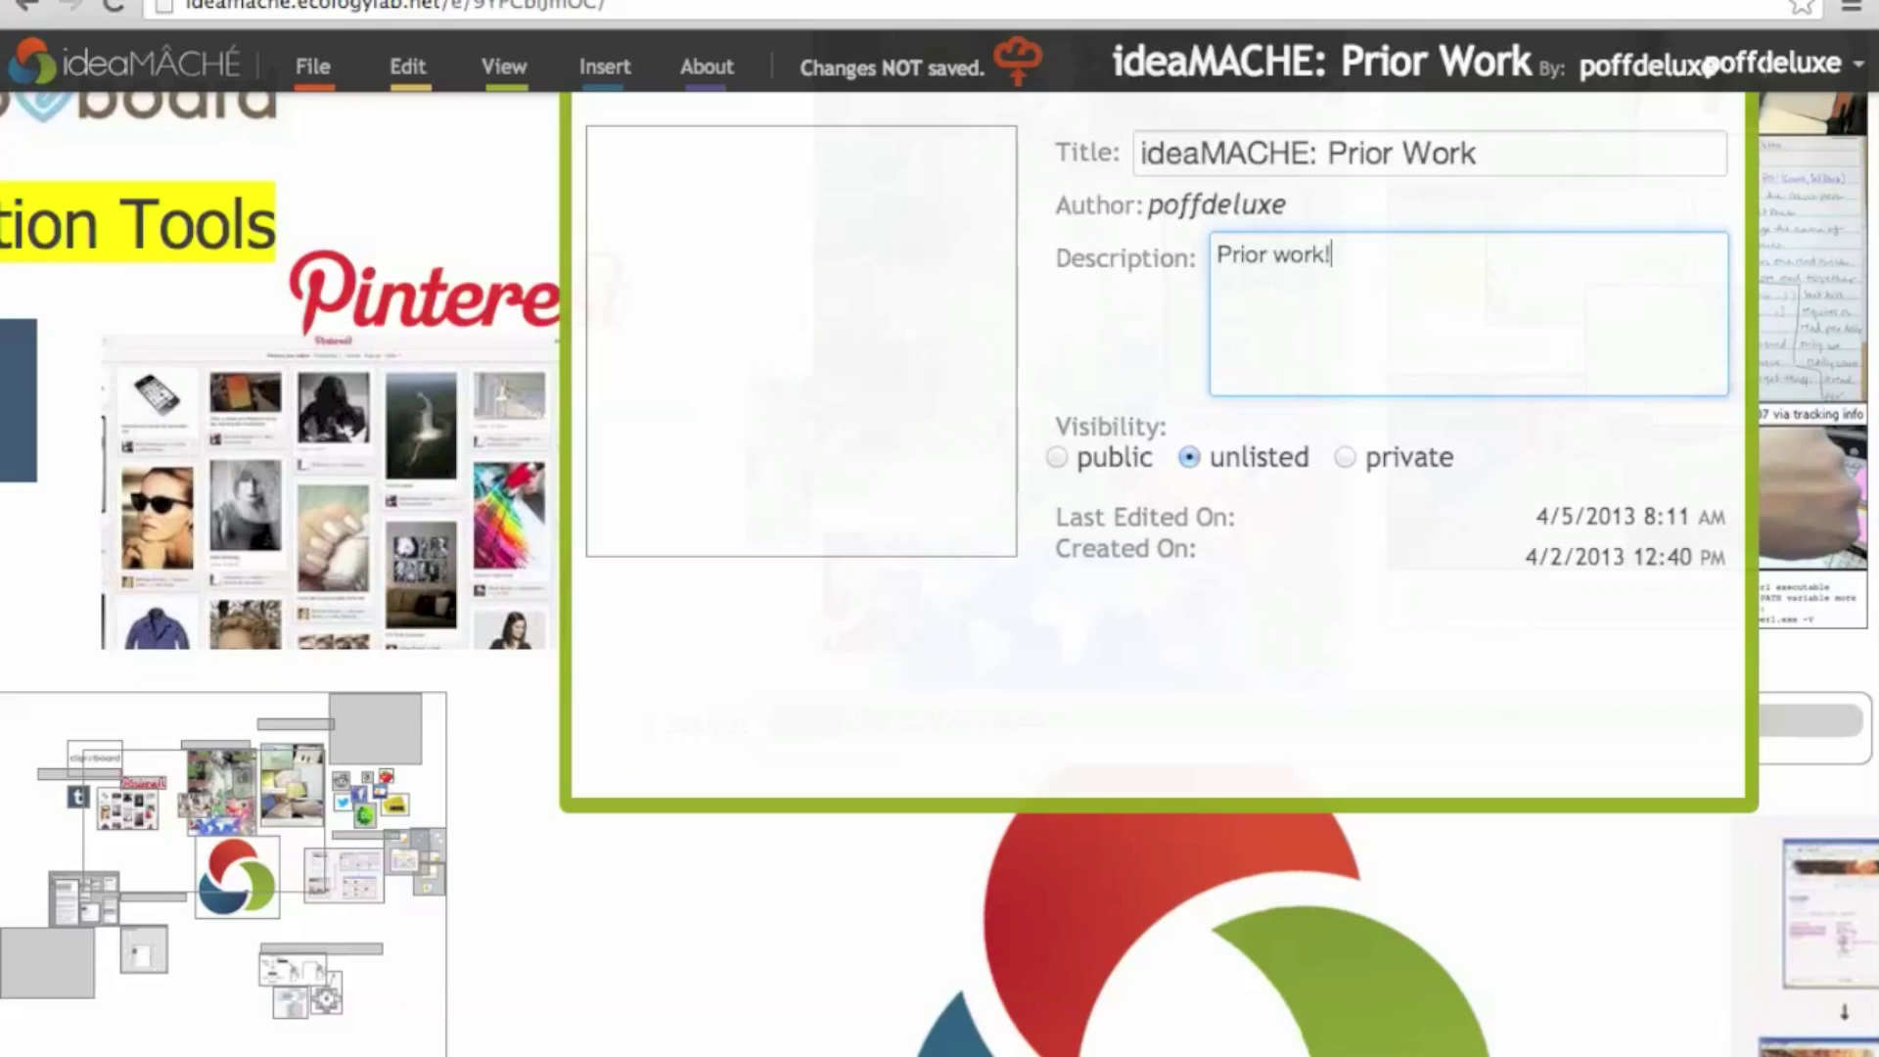
click(805, 861)
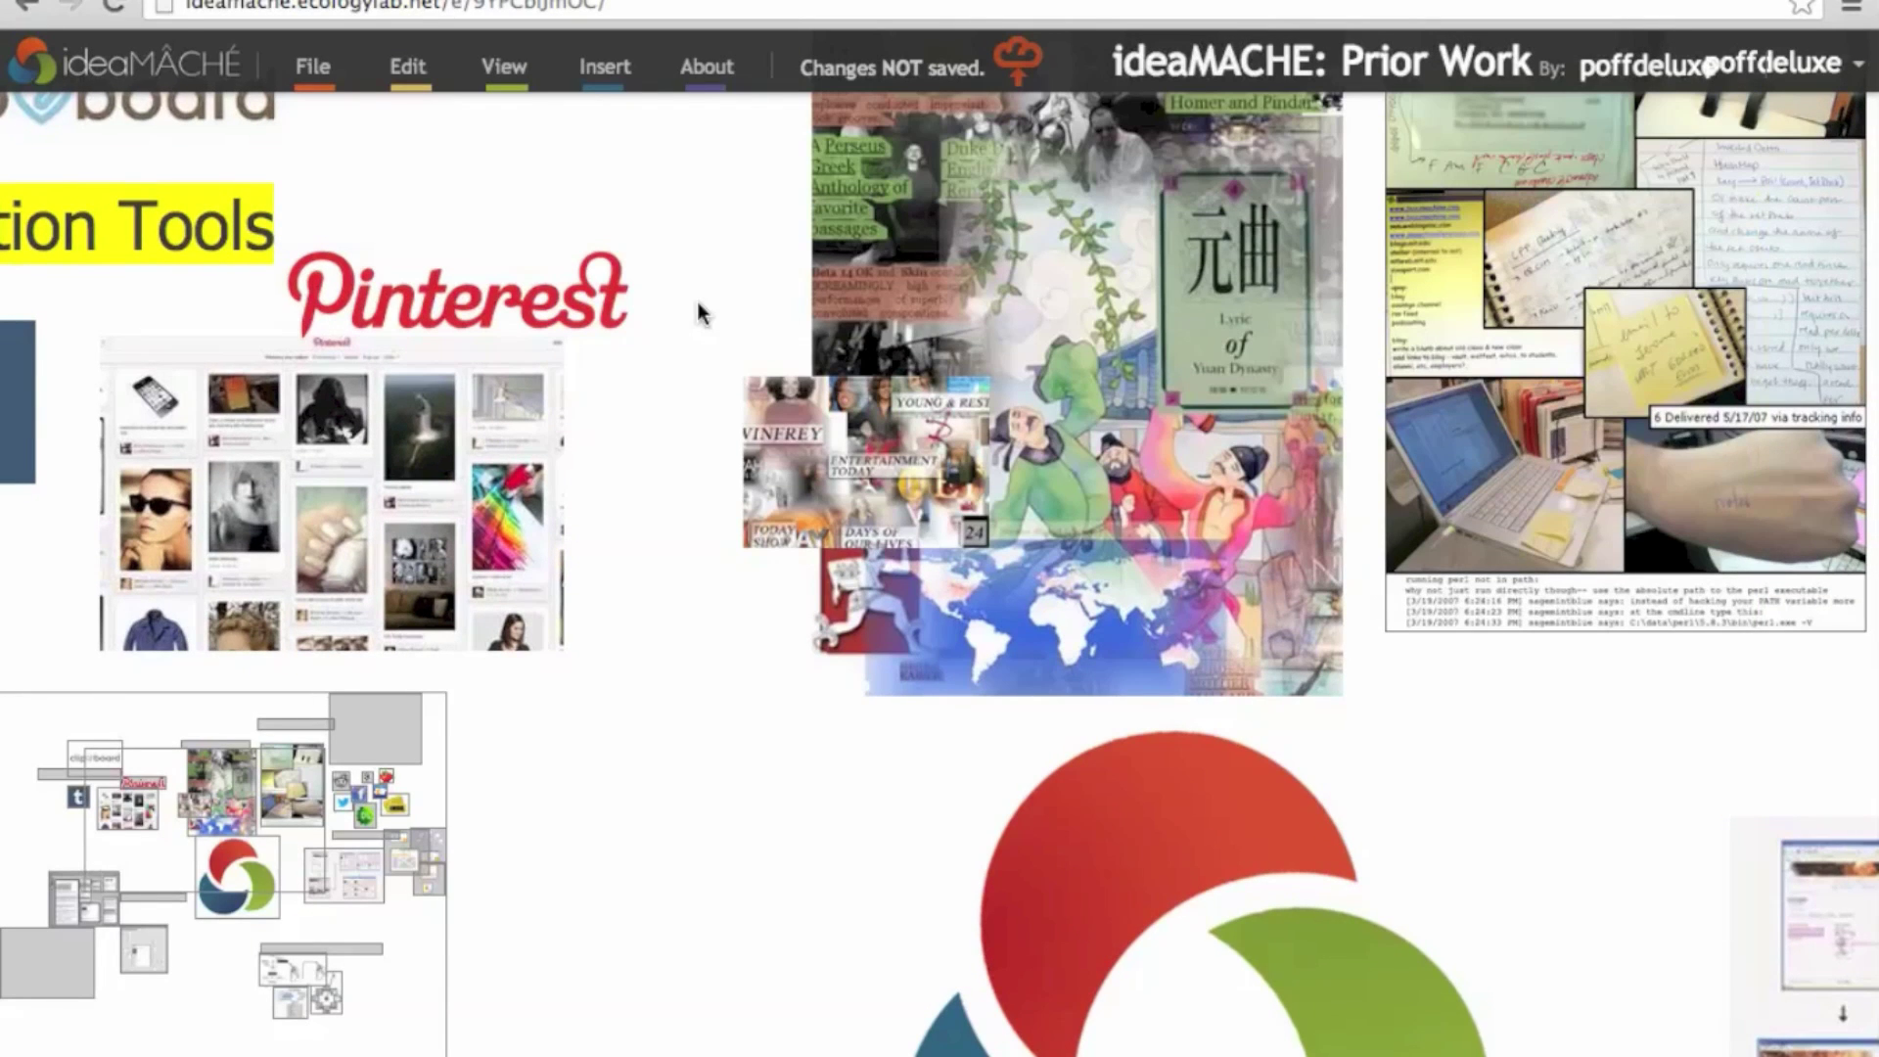
Step: Save the maché's changes with the header save cloud
click(1022, 68)
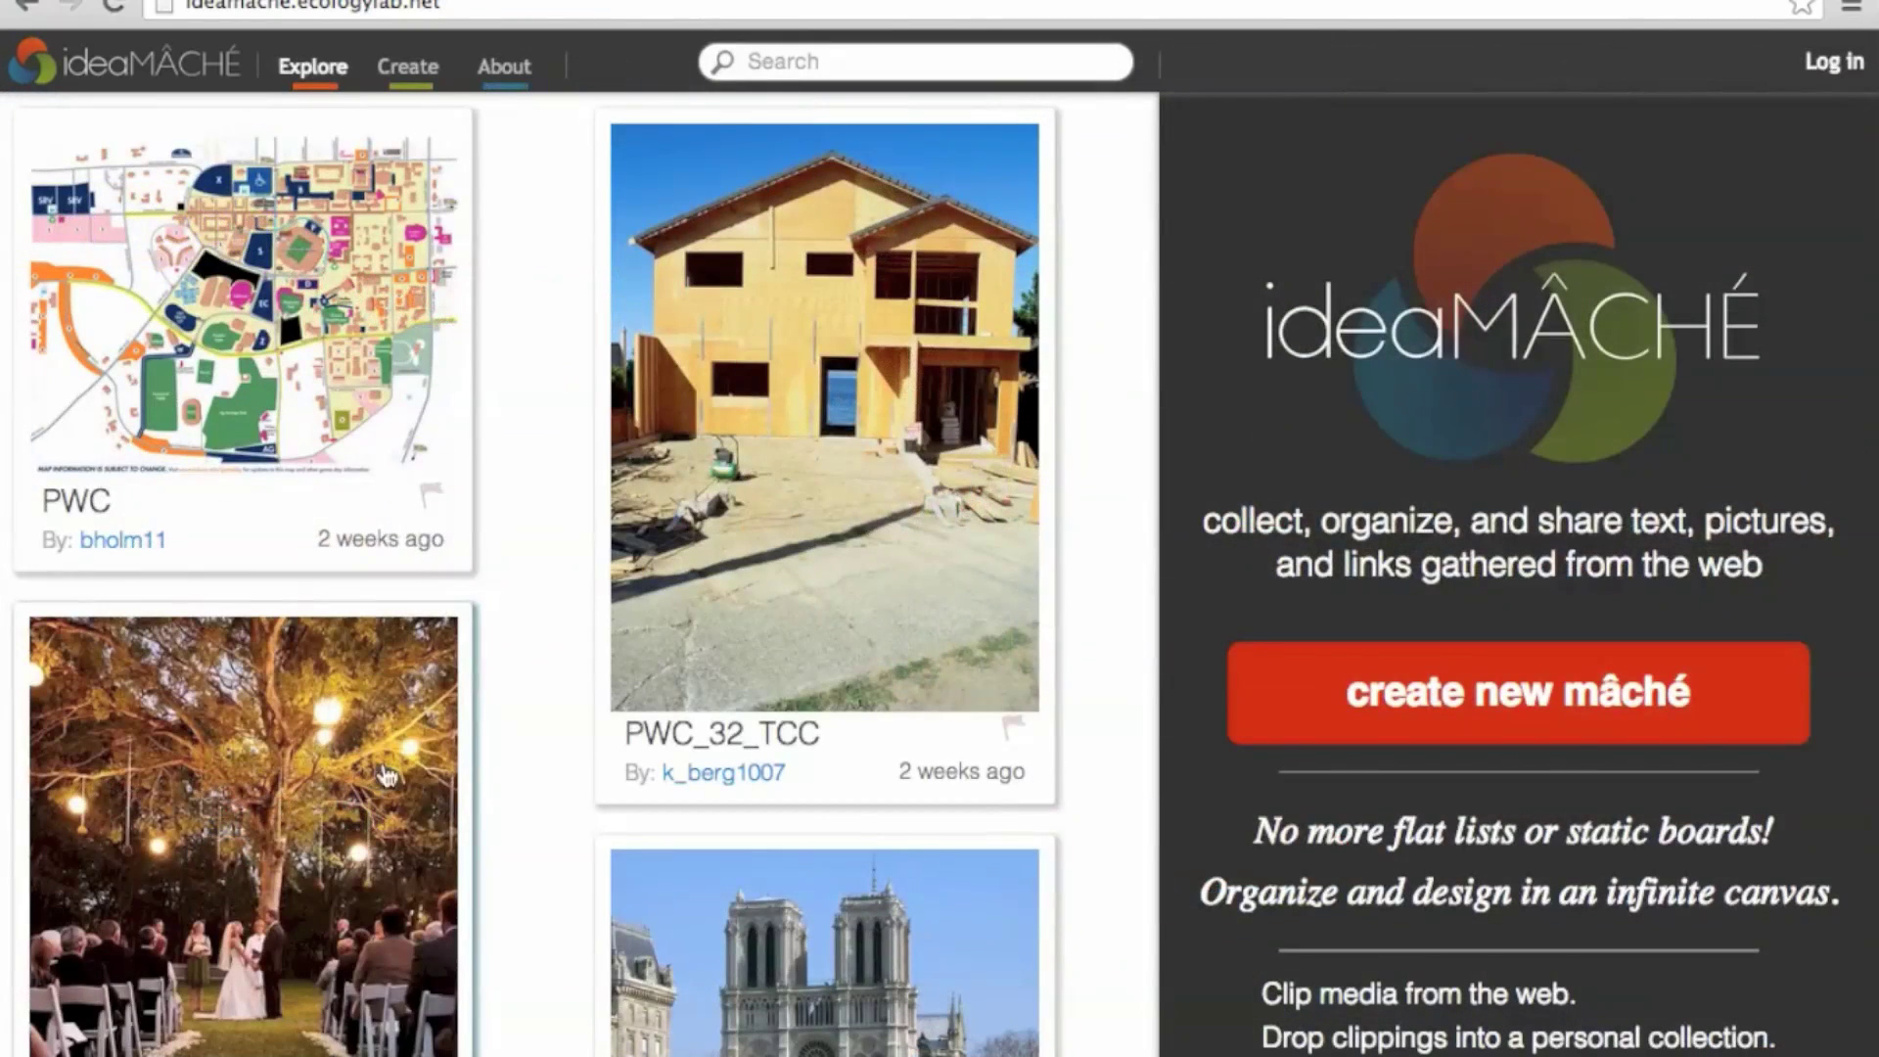